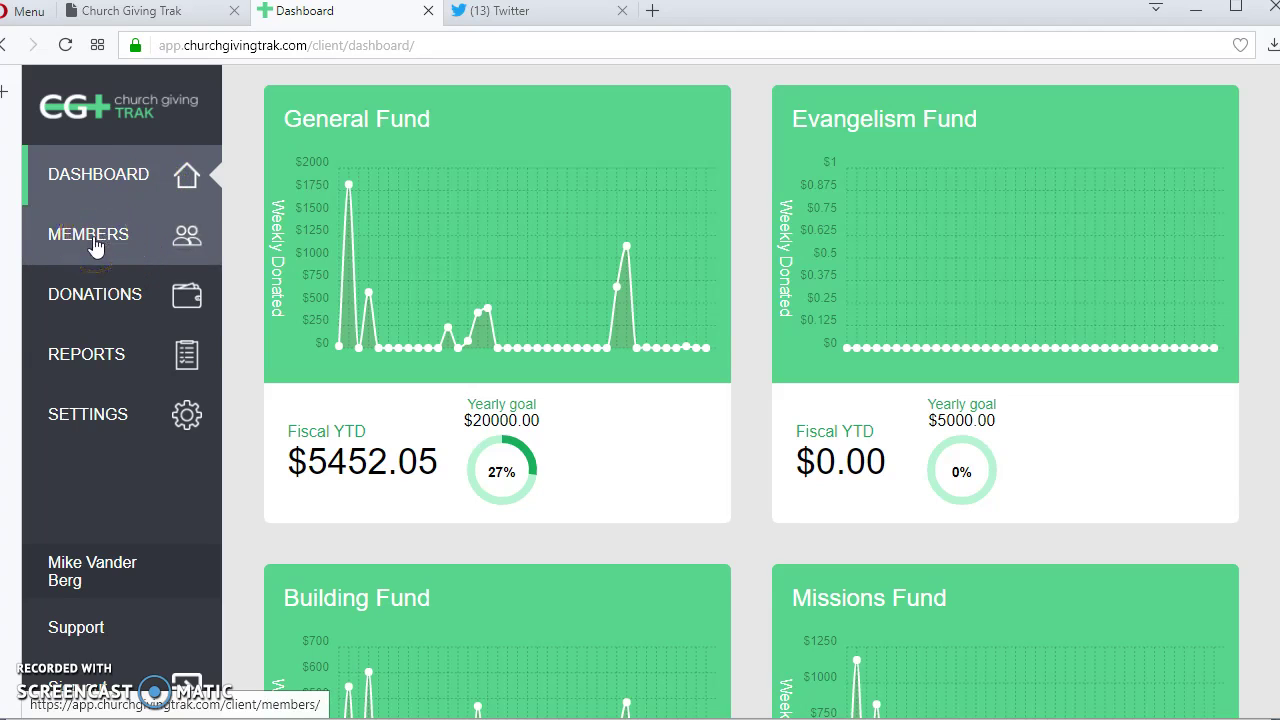
# Open the Members list, look through it, and bring up a blank Add Member form.
pyautogui.click(93, 243)
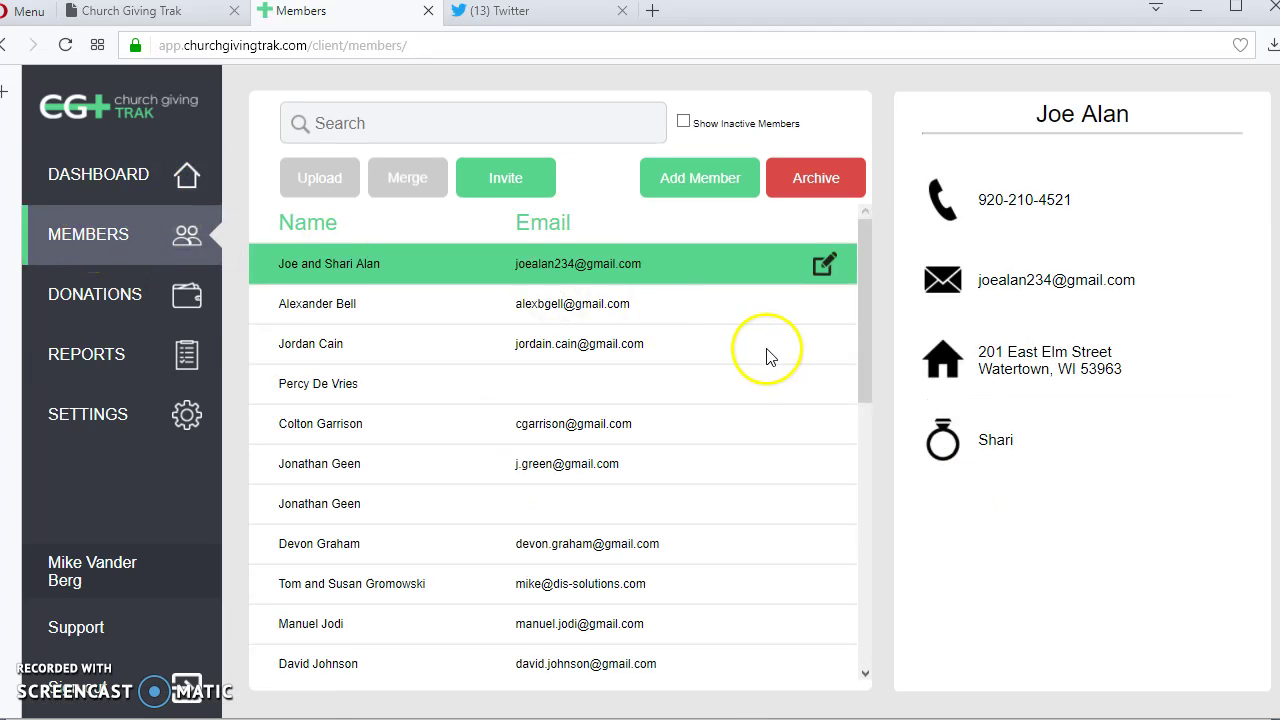
pyautogui.scroll(-4, 609, 294)
pyautogui.scroll(4, 612, 305)
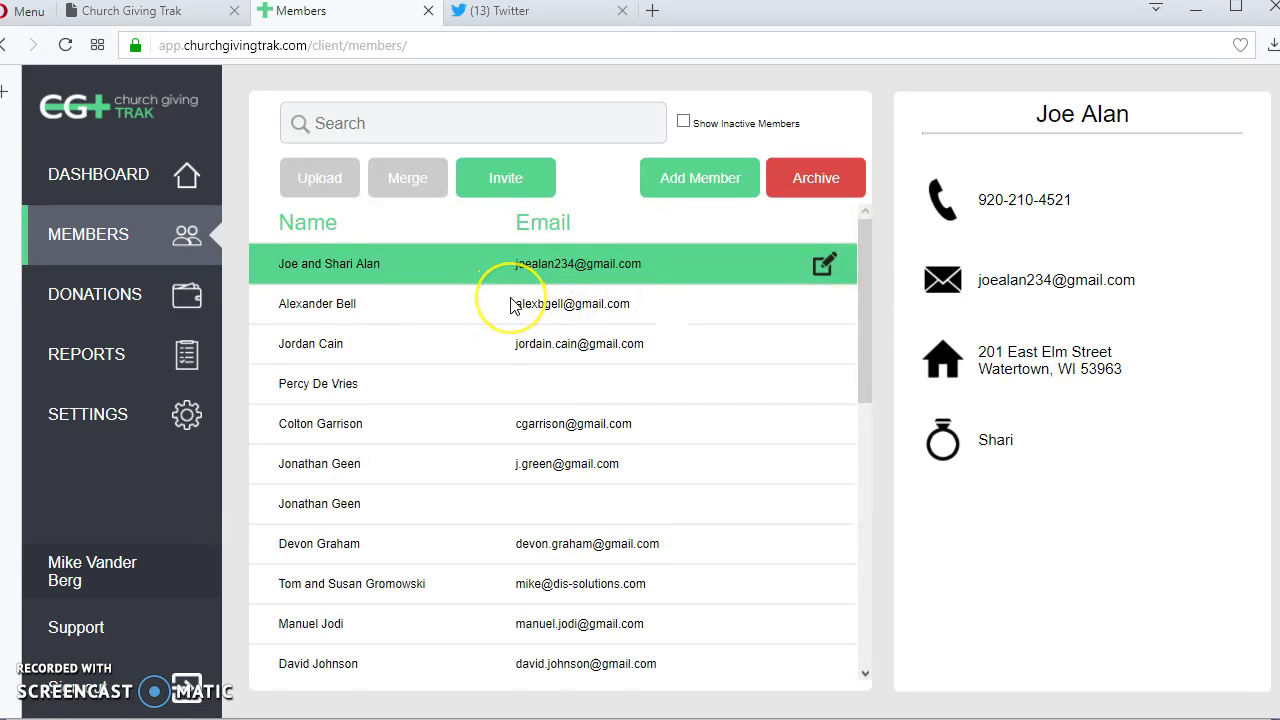
pyautogui.click(741, 277)
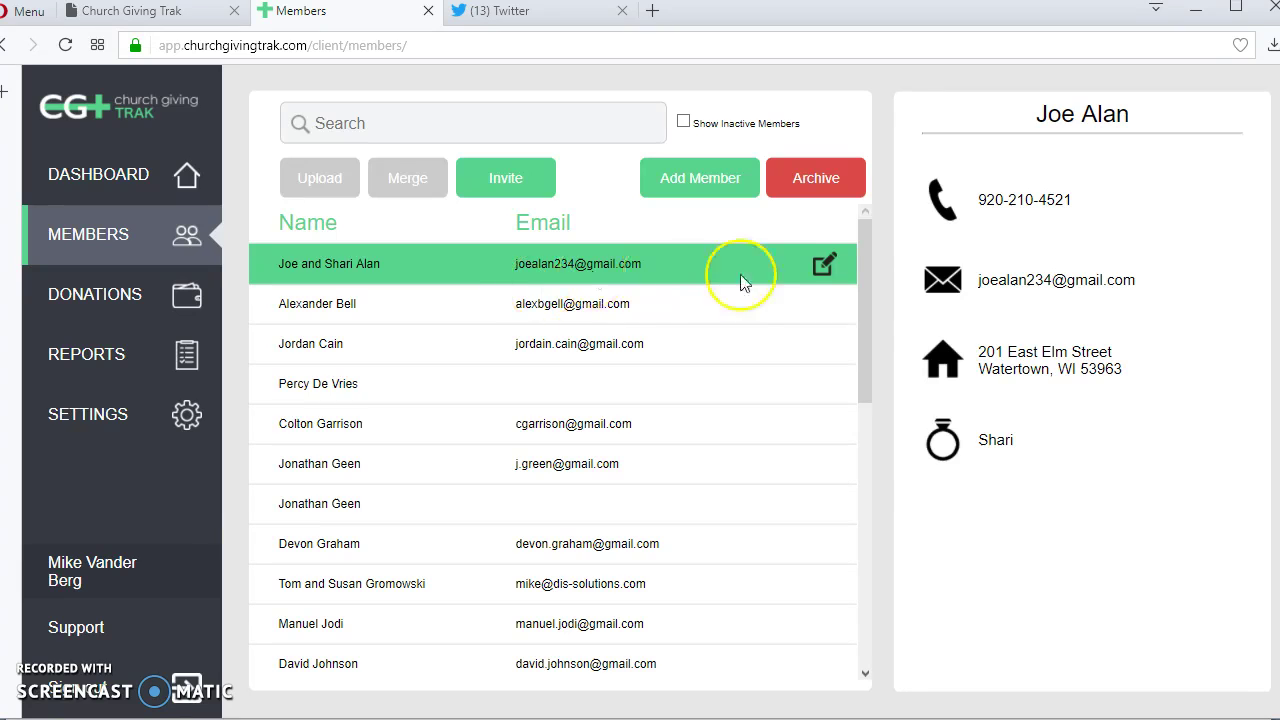
pyautogui.click(705, 186)
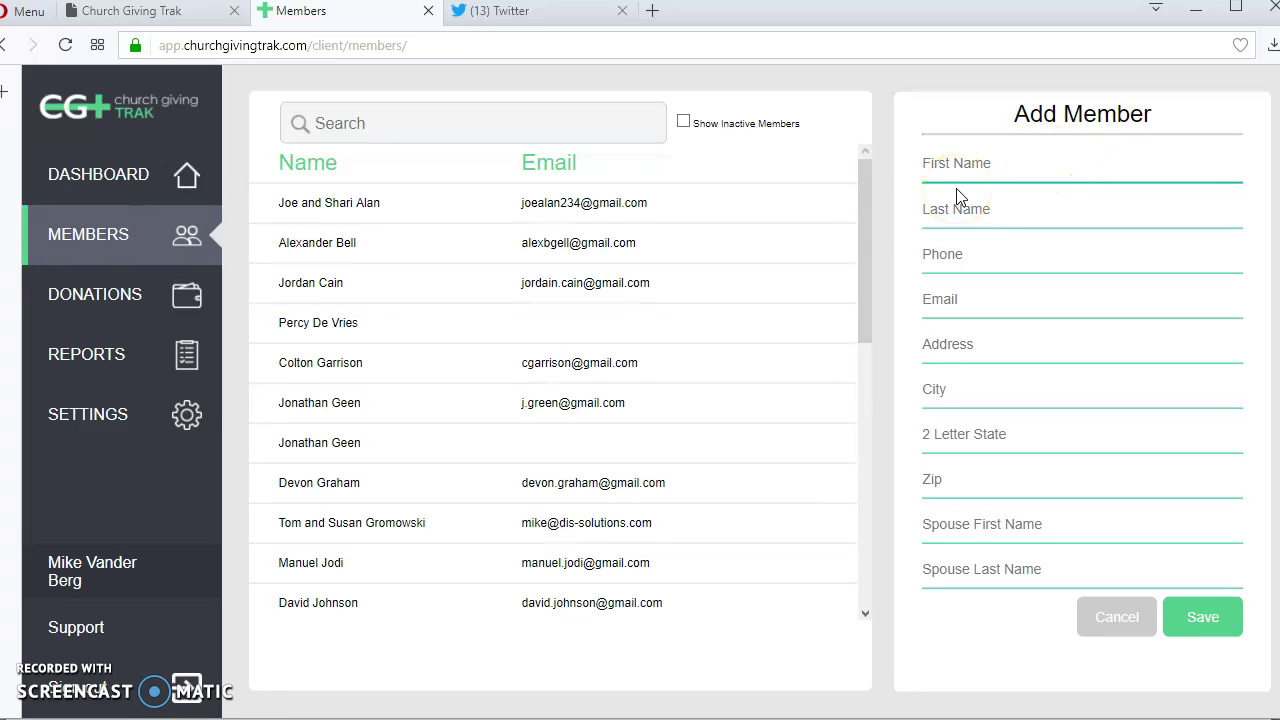
# Enter the new member's first and last name, street address and city, then save the record.
pyautogui.press('Tab')
pyautogui.press('Tab')
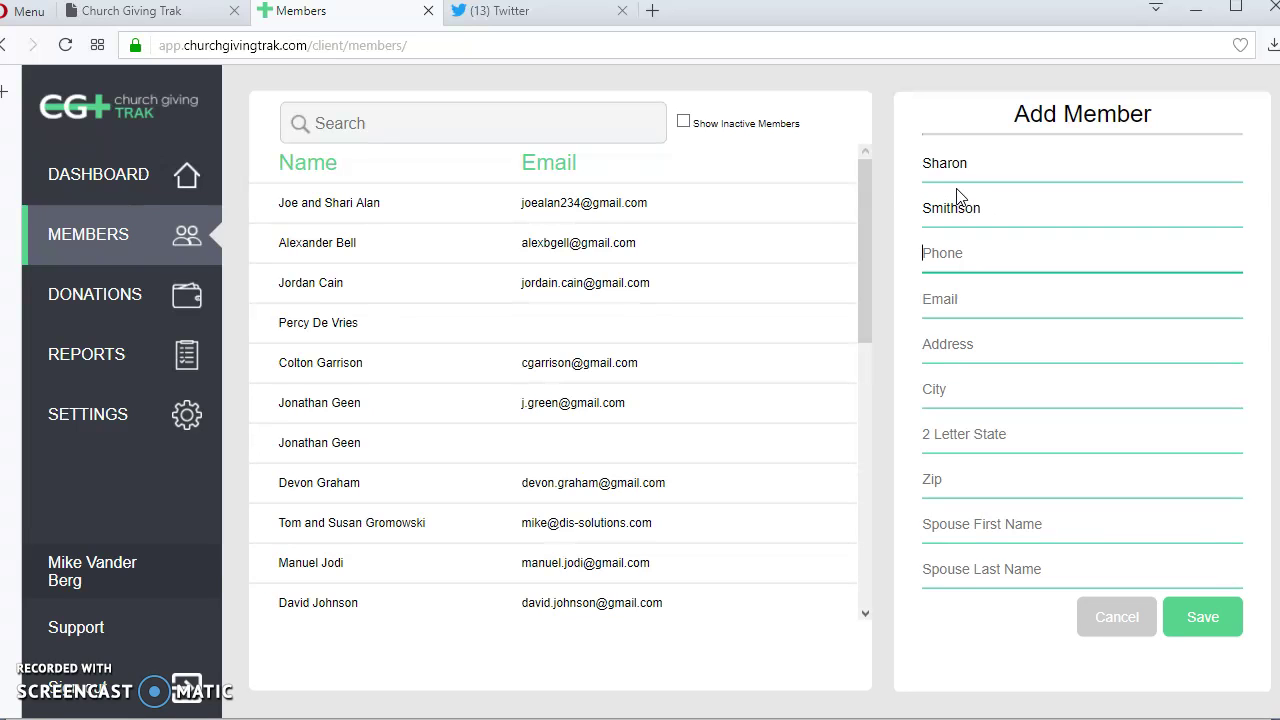
pyautogui.press('Tab')
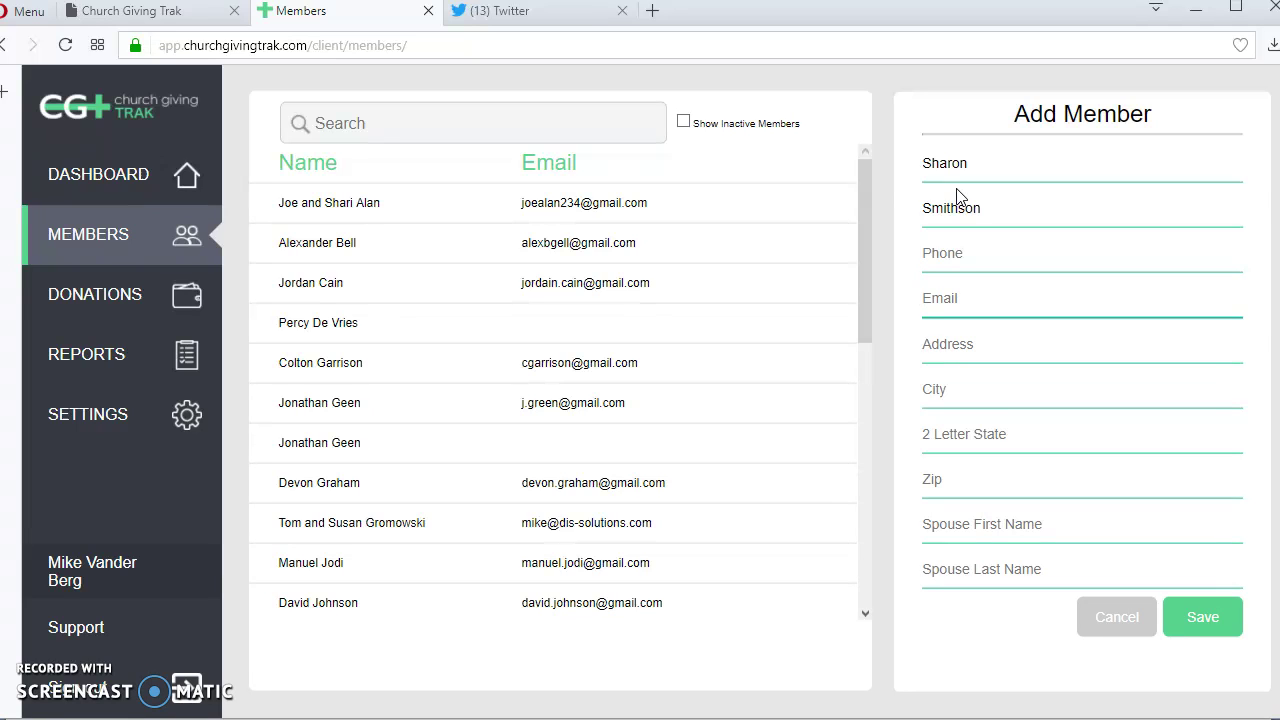
pyautogui.press('Tab')
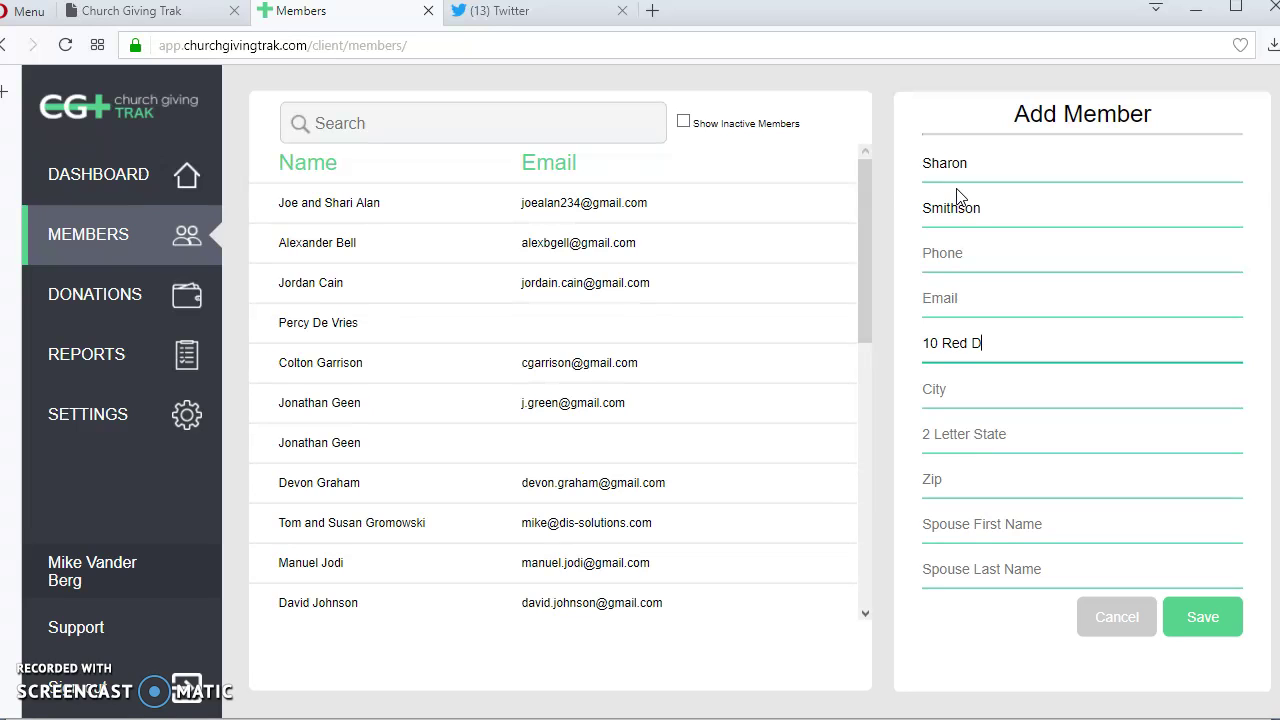
pyautogui.press('Tab')
pyautogui.press('Tab')
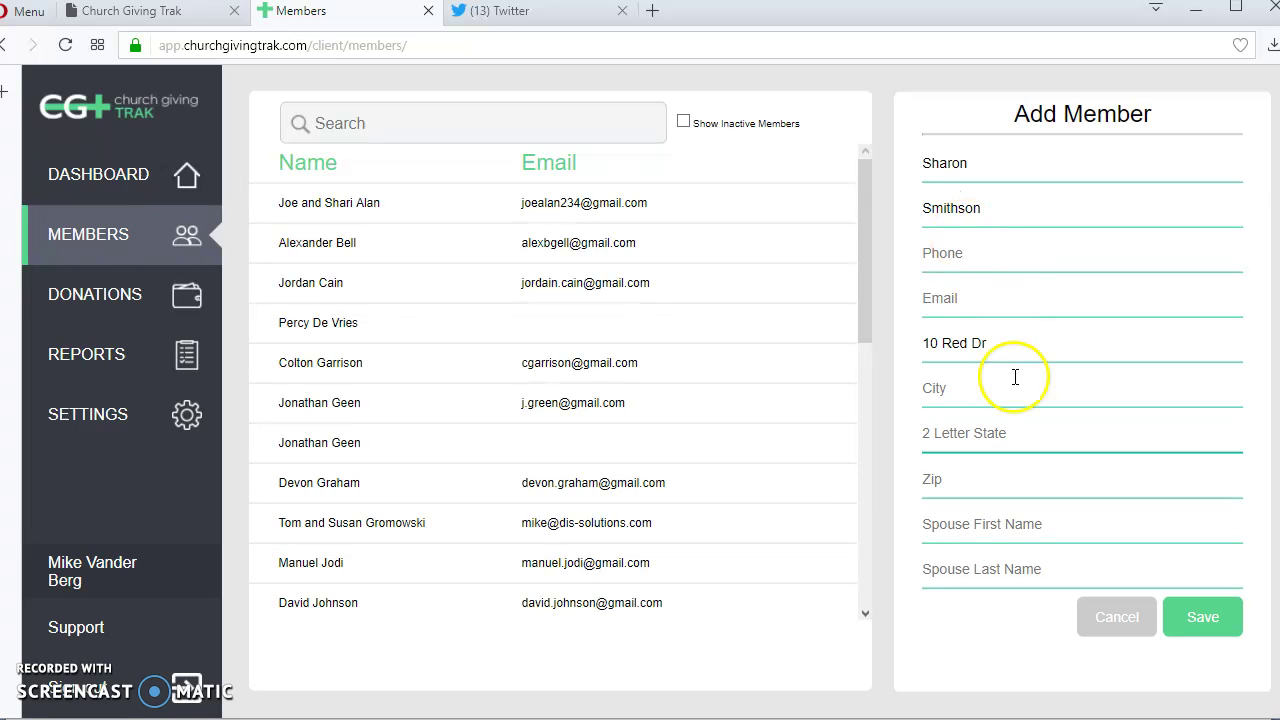
pyautogui.click(978, 391)
pyautogui.write('Waup')
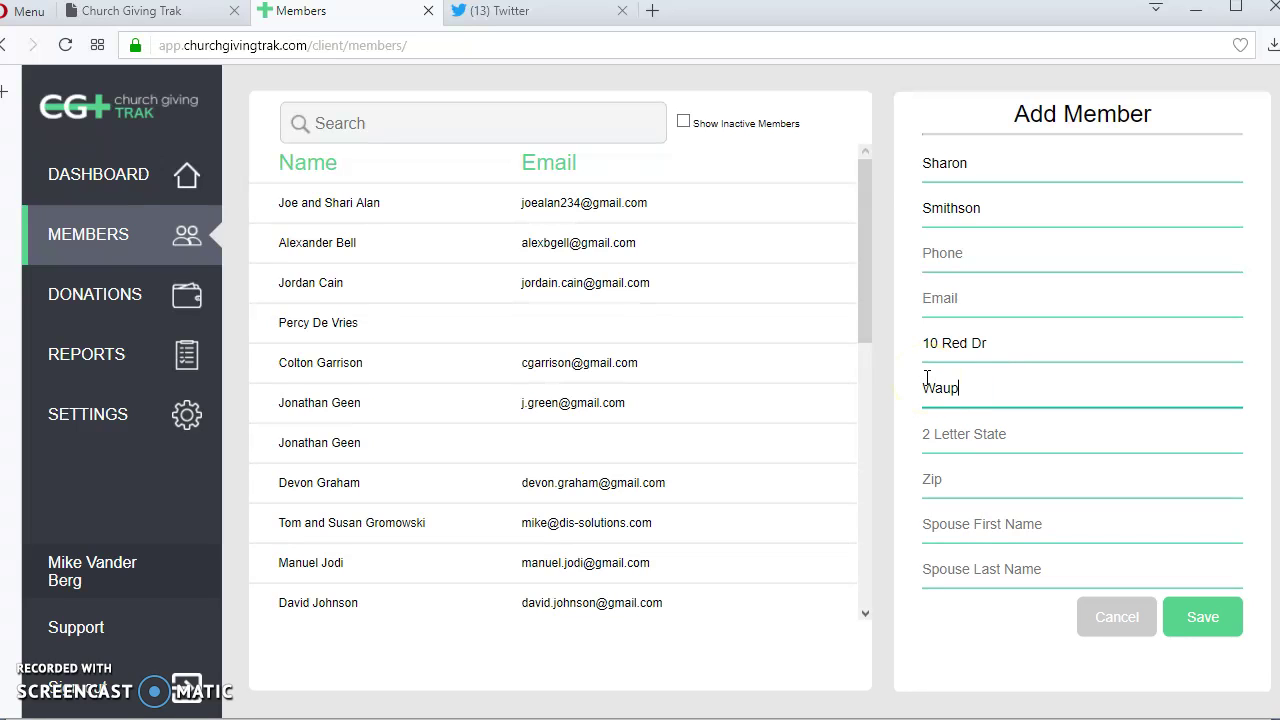
pyautogui.write('WI')
pyautogui.press('Tab')
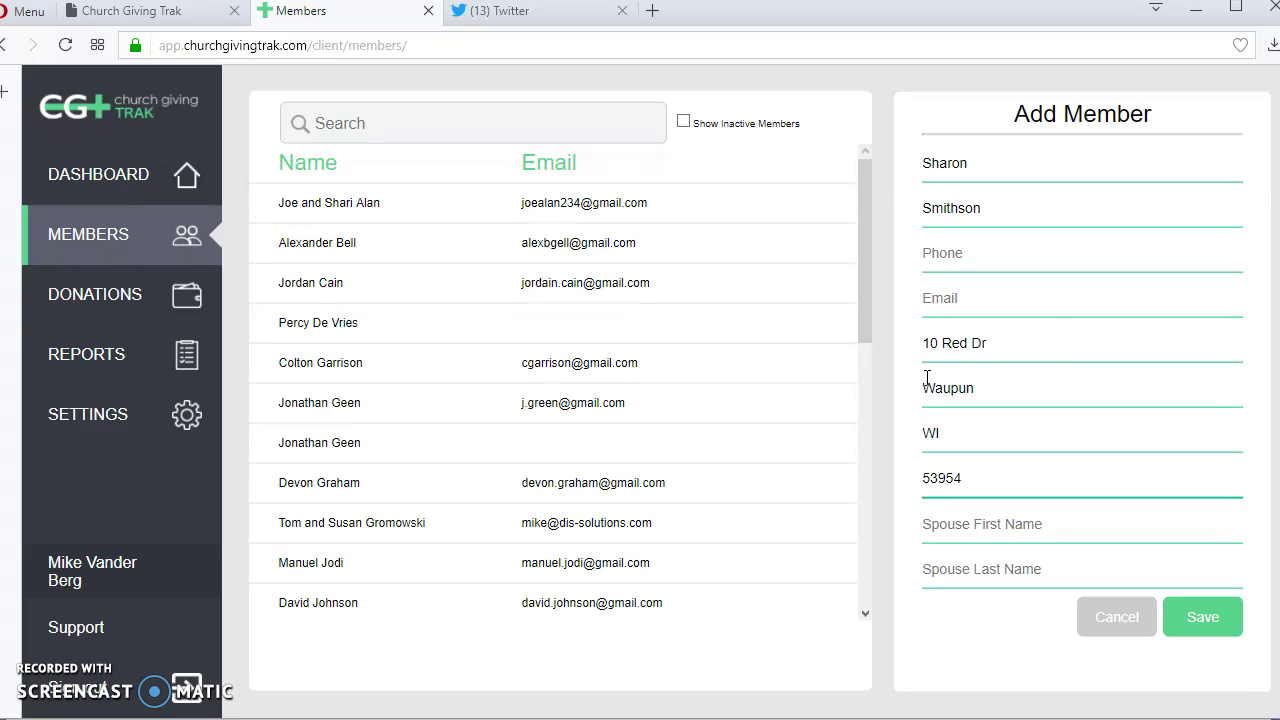
pyautogui.click(1201, 614)
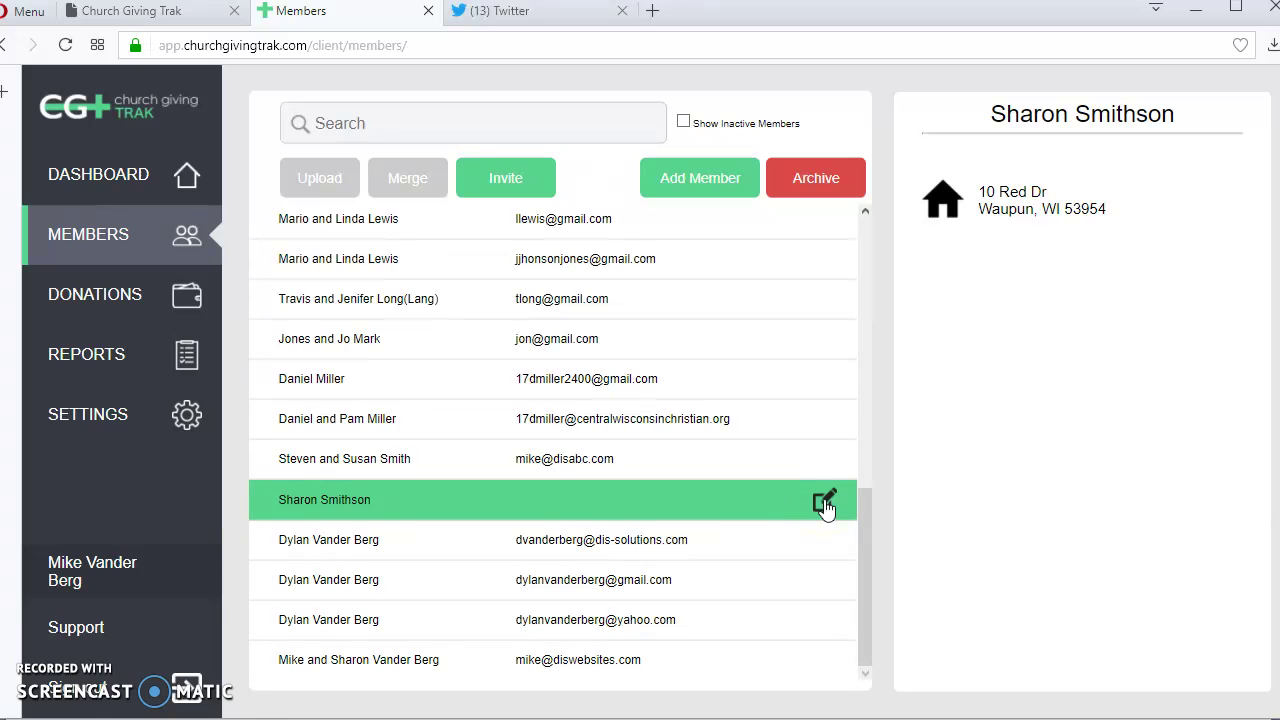
# Select the newly added member, enter their e-mail address in the record, and save.
pyautogui.click(302, 459)
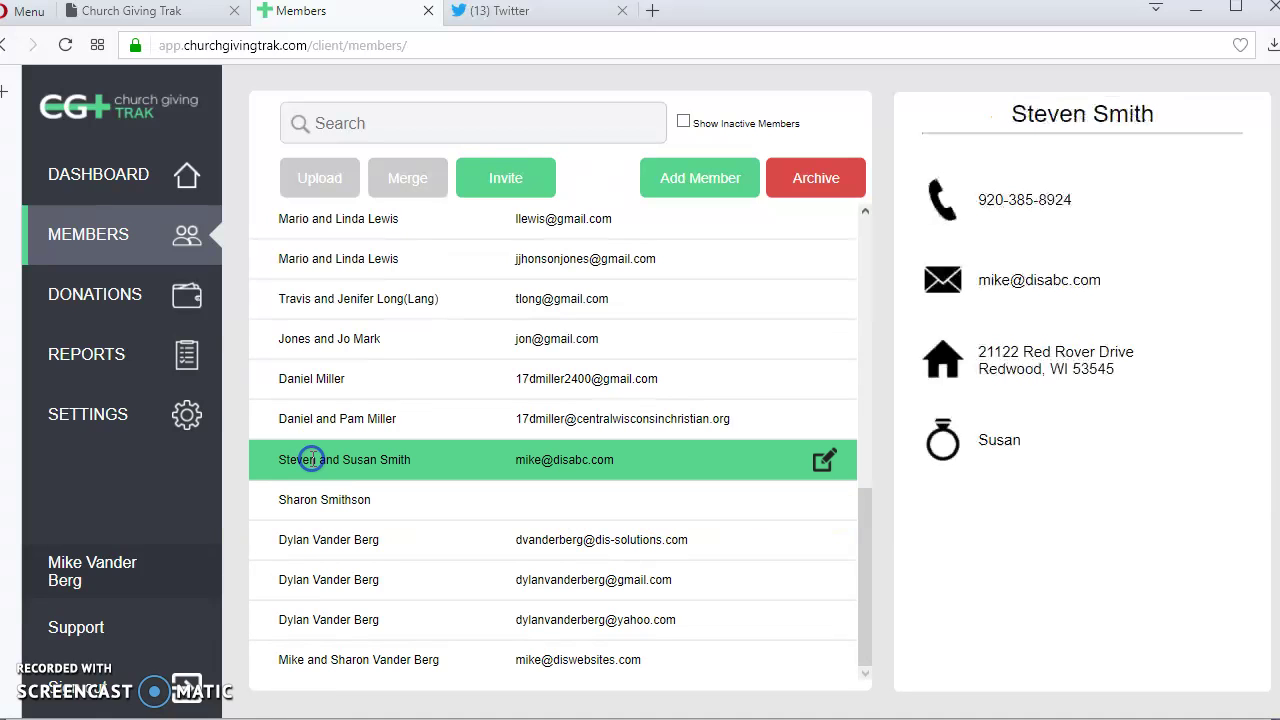
pyautogui.click(318, 539)
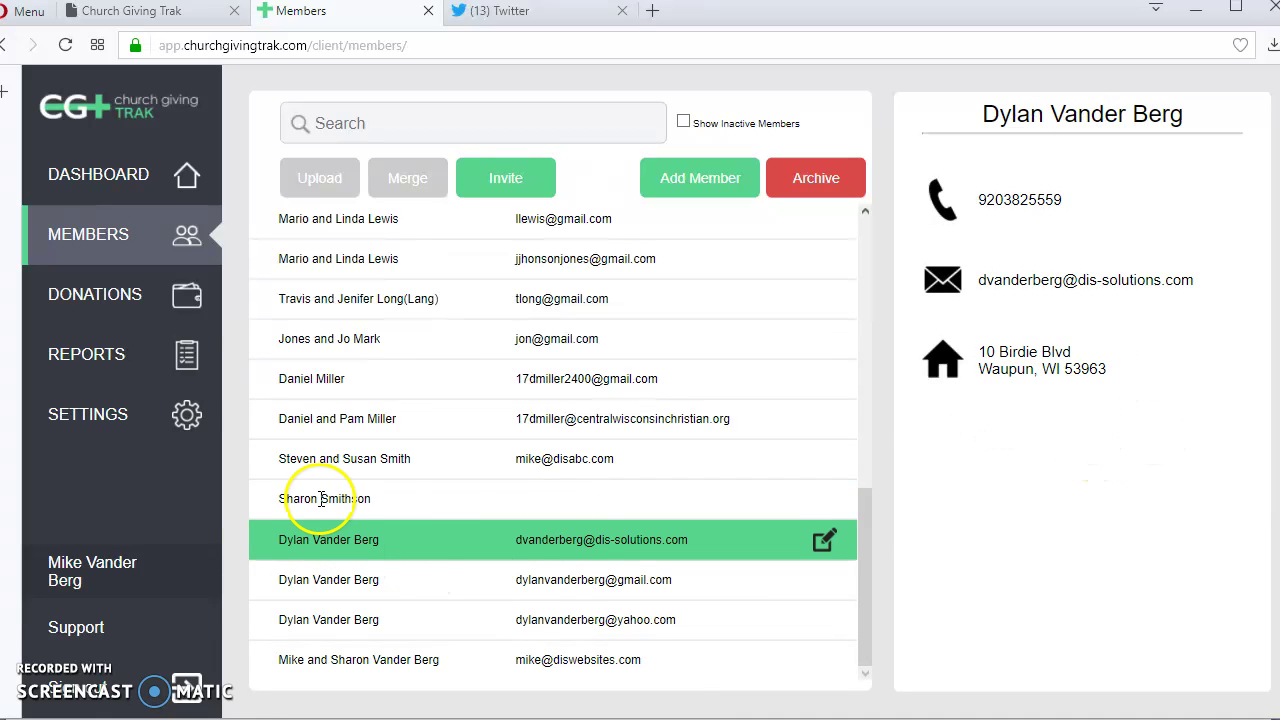
pyautogui.click(322, 498)
pyautogui.click(826, 501)
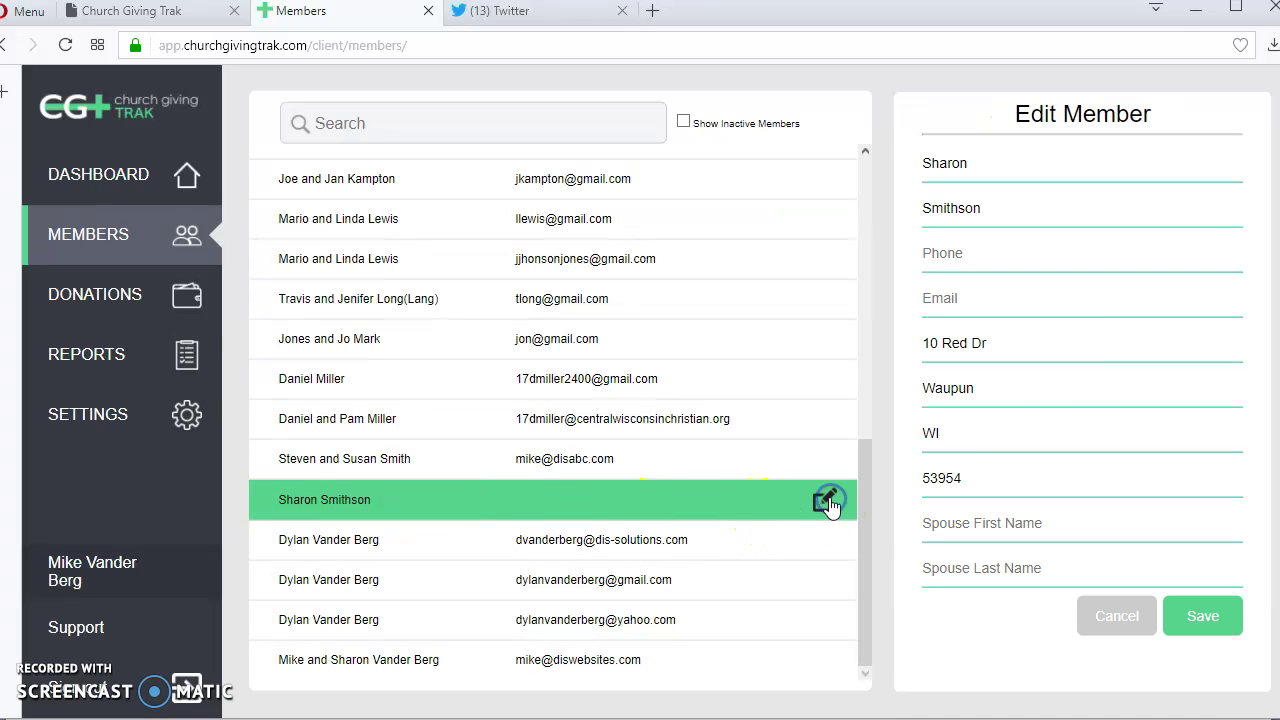
pyautogui.click(986, 300)
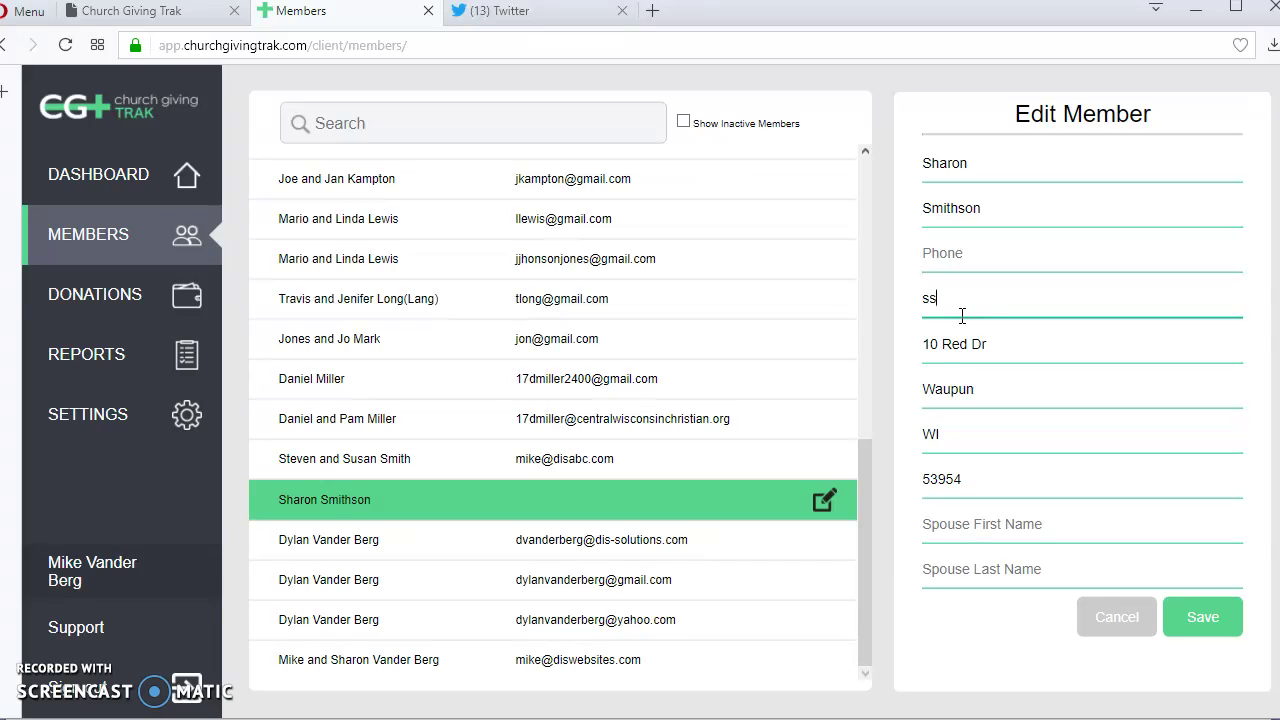
pyautogui.click(1203, 612)
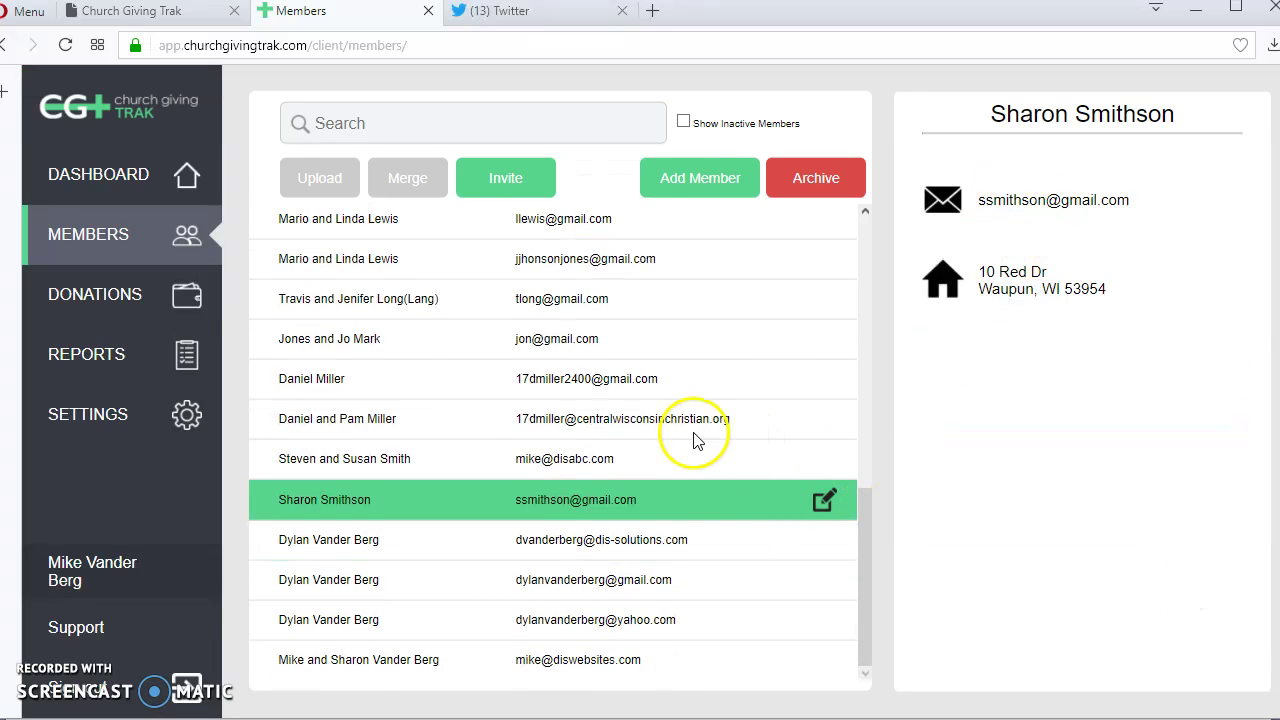
# View another member, cancel a new Add Member form, and open the Import Users page.
pyautogui.click(674, 416)
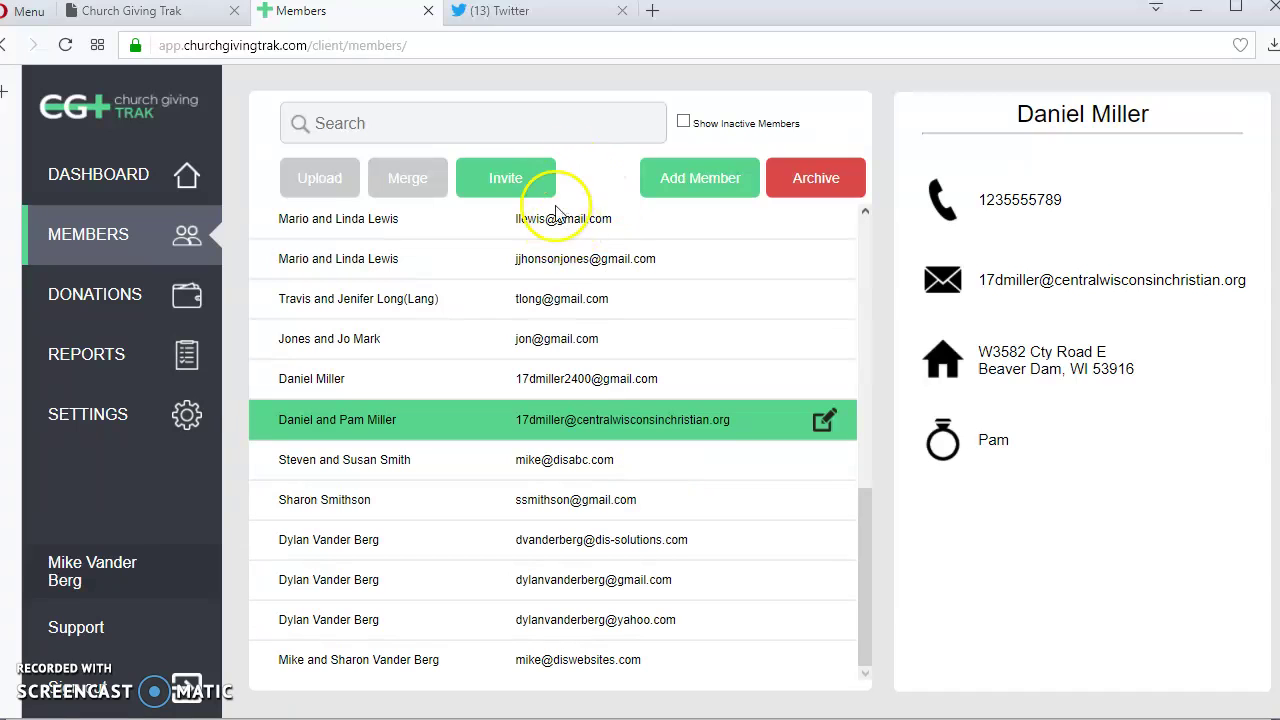
pyautogui.click(690, 193)
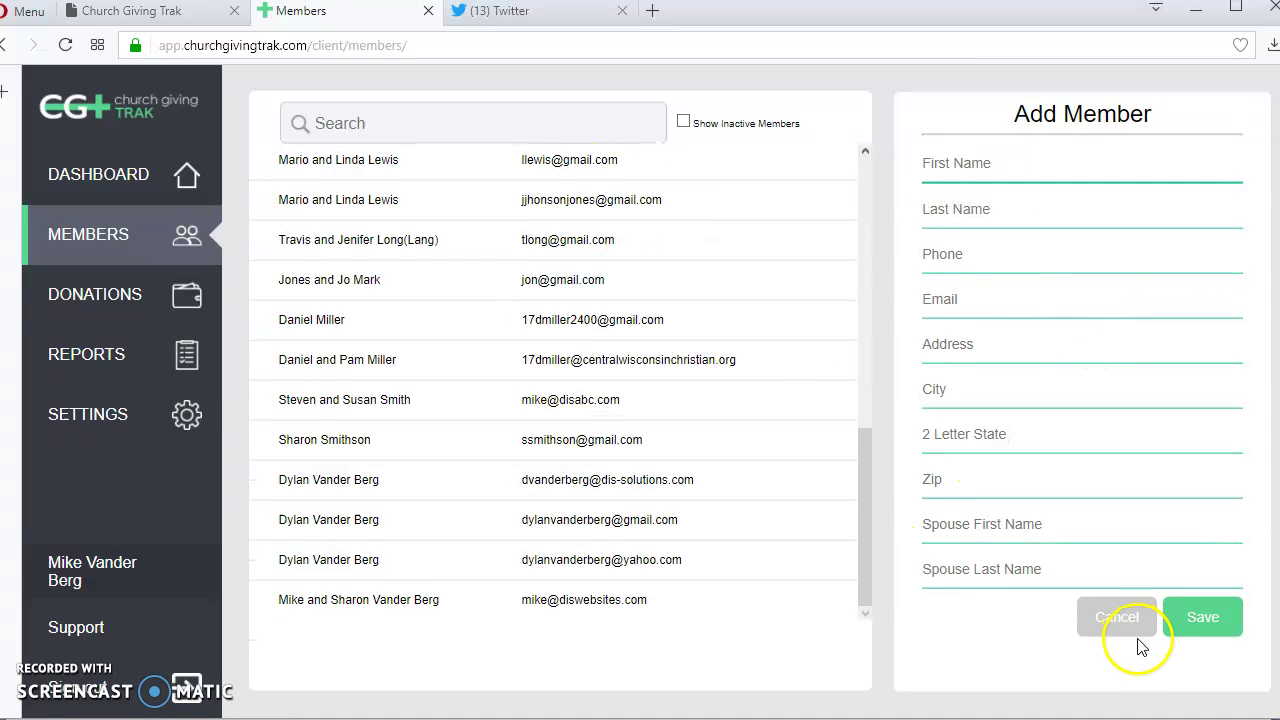
pyautogui.click(1117, 617)
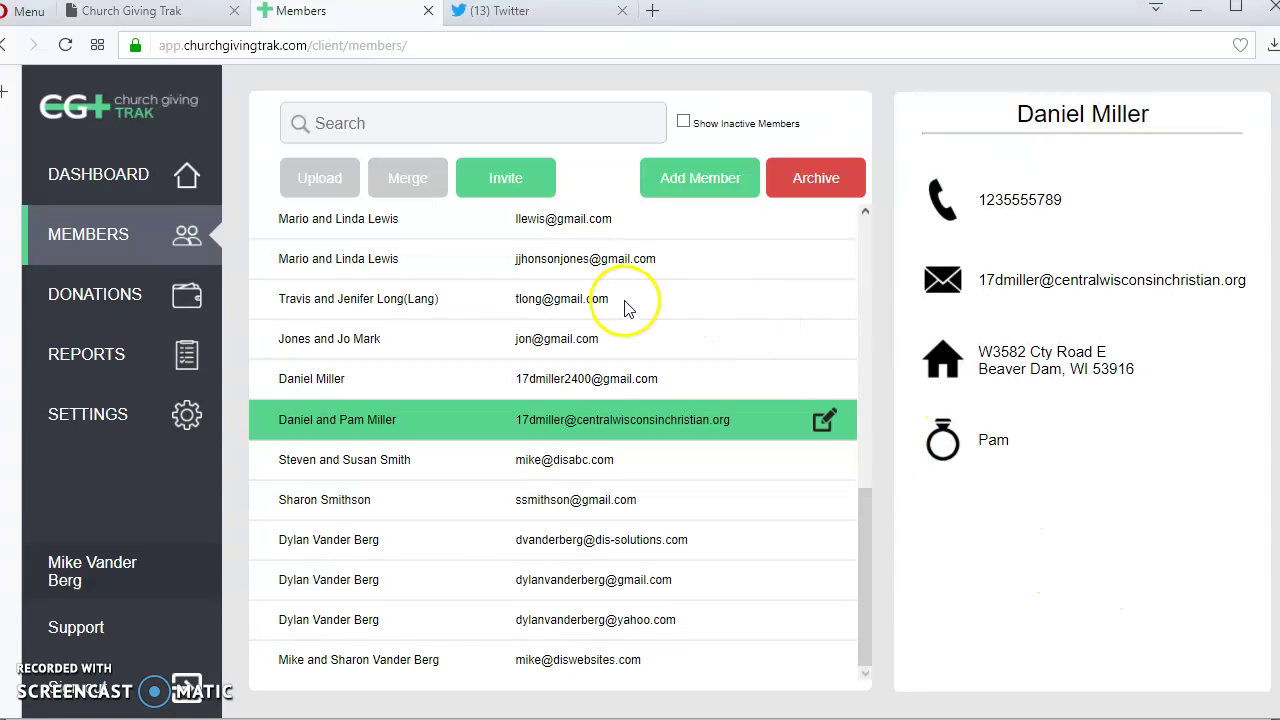
pyautogui.click(318, 193)
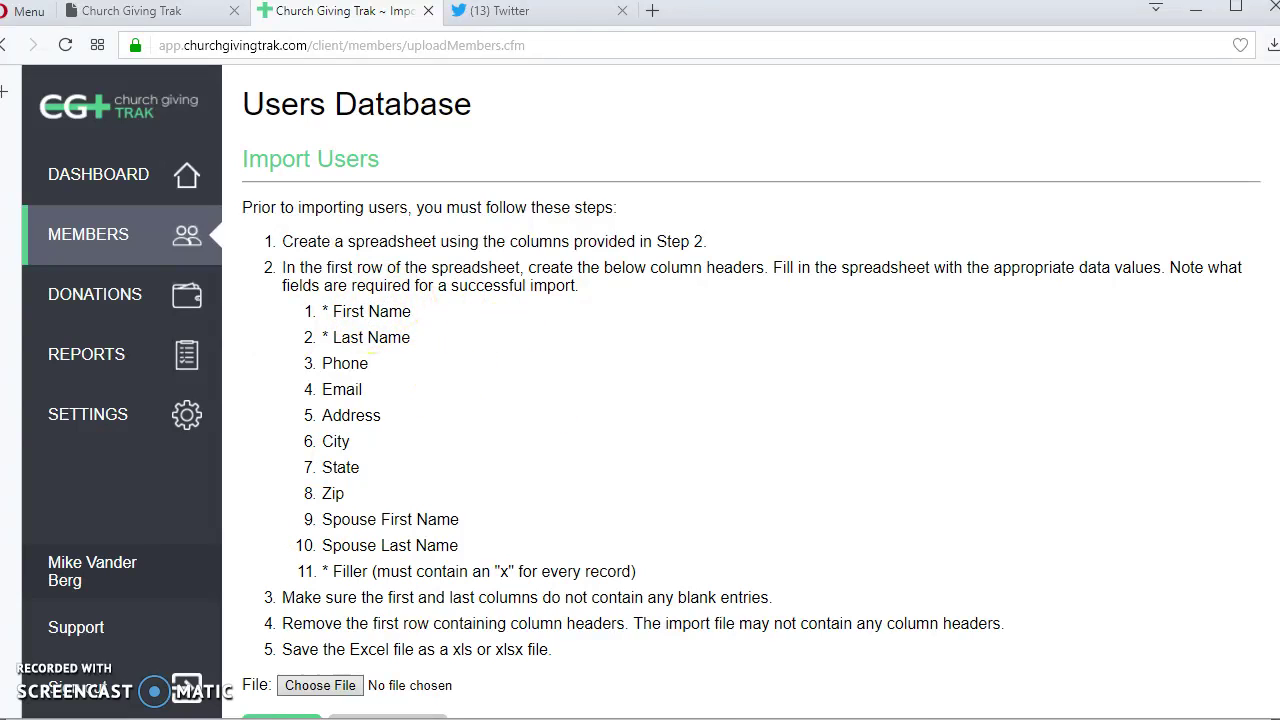
# Switch to Excel, create a new blank workbook, and shrink its window beside the instructions.
pyautogui.click(812, 718)
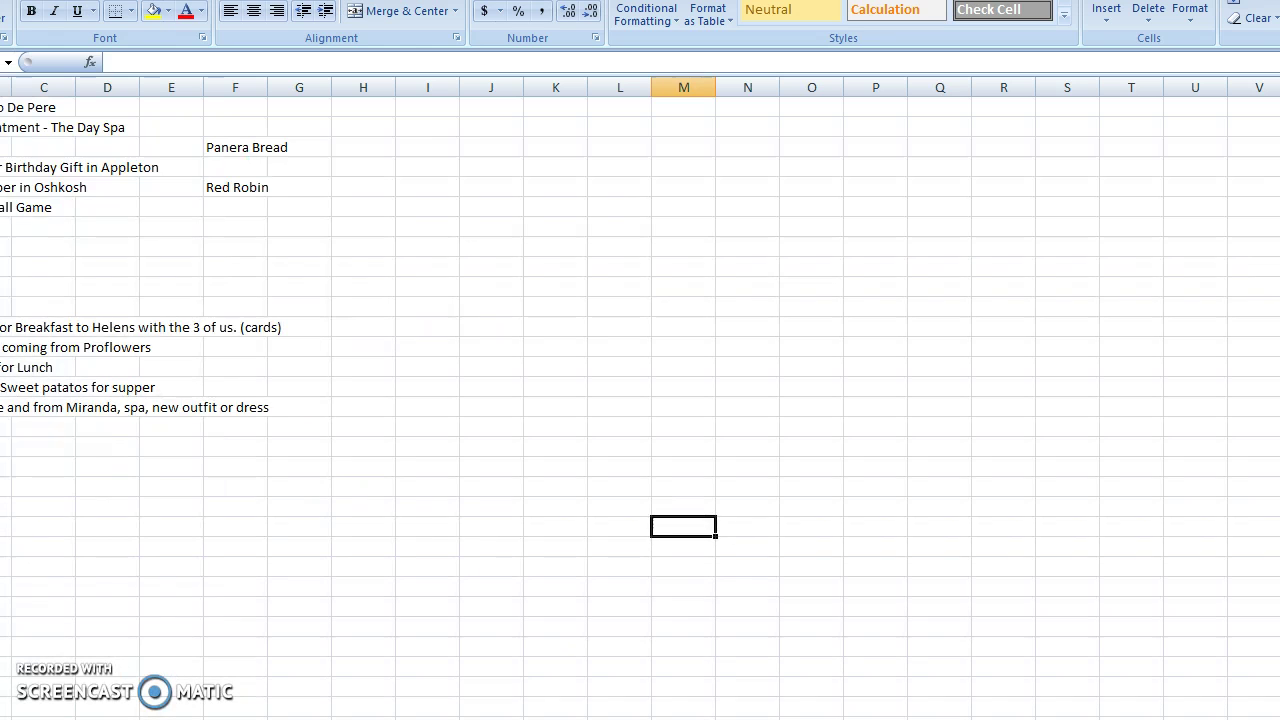
pyautogui.hotkey('alt', 'f')
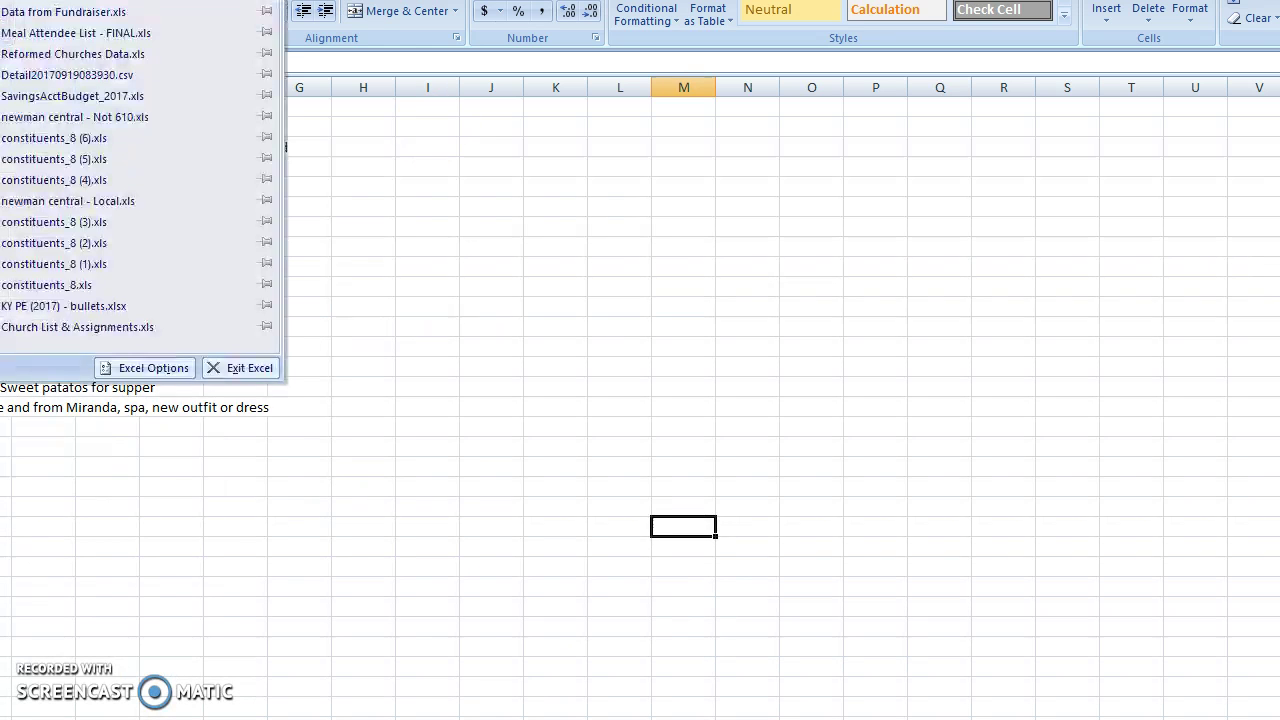
pyautogui.press('n')
pyautogui.click(1066, 669)
pyautogui.click(1279, 1)
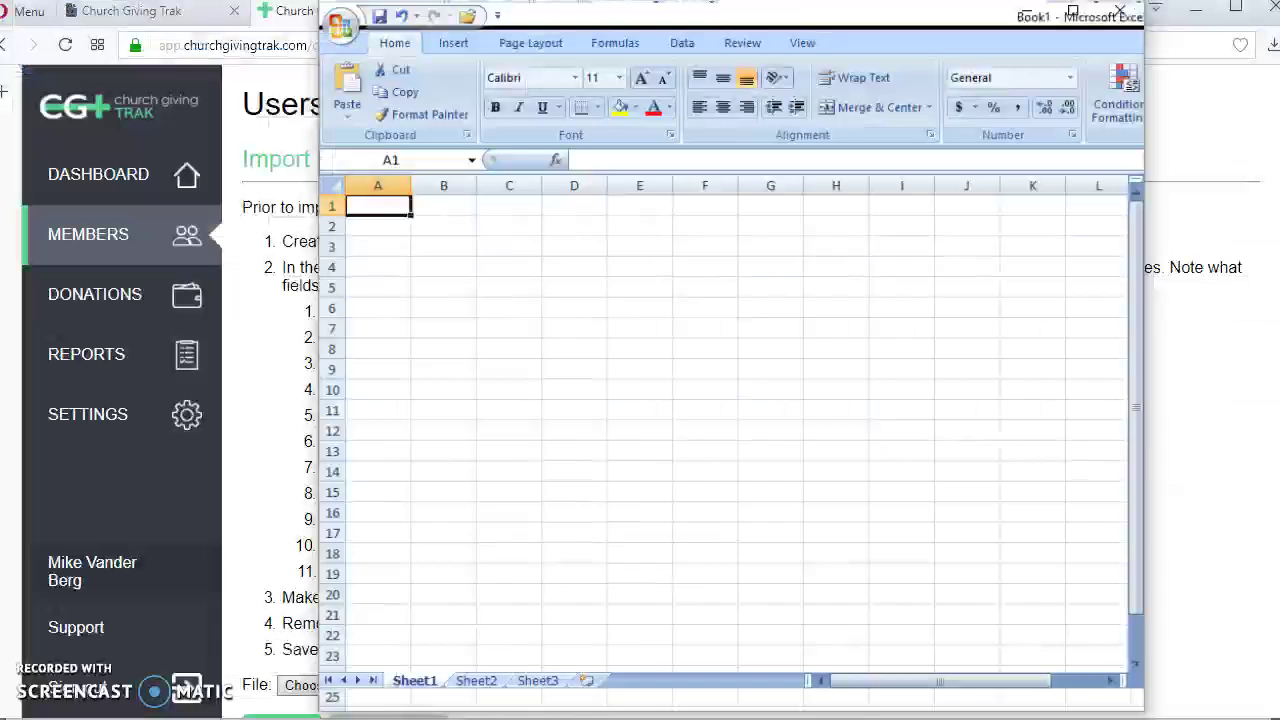
# Type the headers First Name, Last Name, Phone, Email and Address across A1:E1.
pyautogui.moveTo(636, 29); pyautogui.dragTo(897, 43)
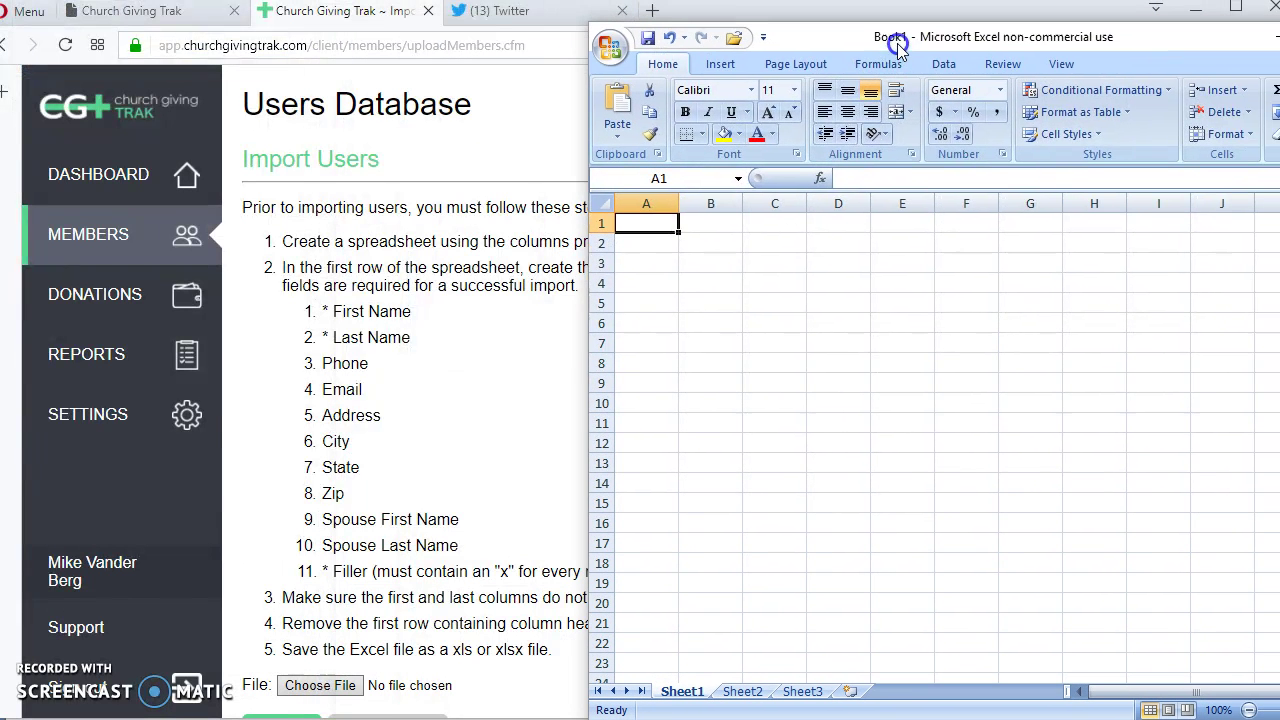
pyautogui.write('First Nam')
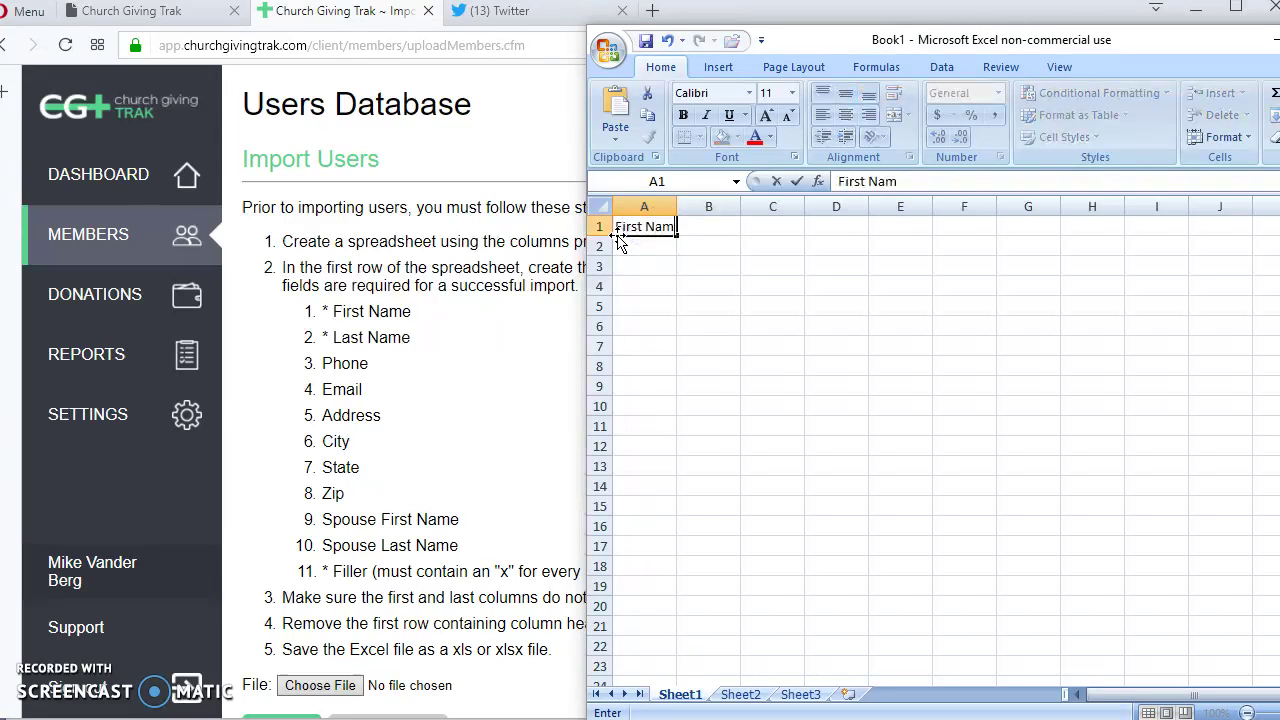
pyautogui.write('e')
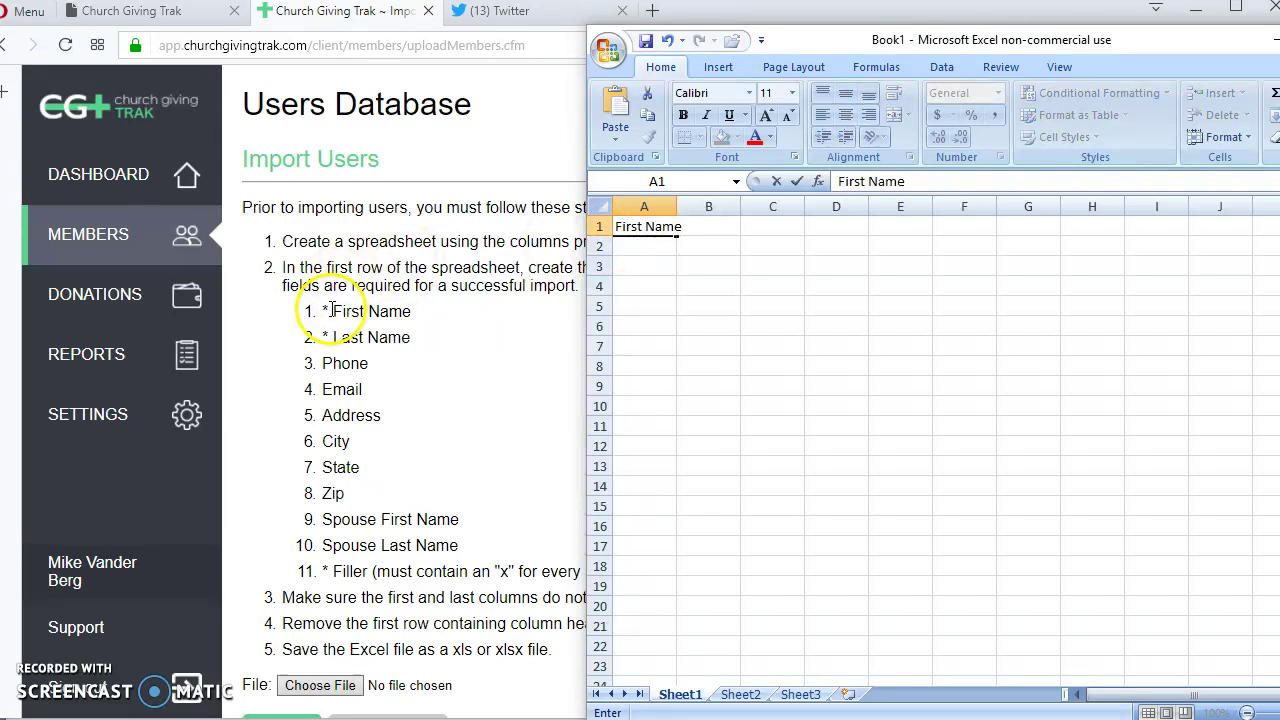
pyautogui.press('Tab')
pyautogui.write('L')
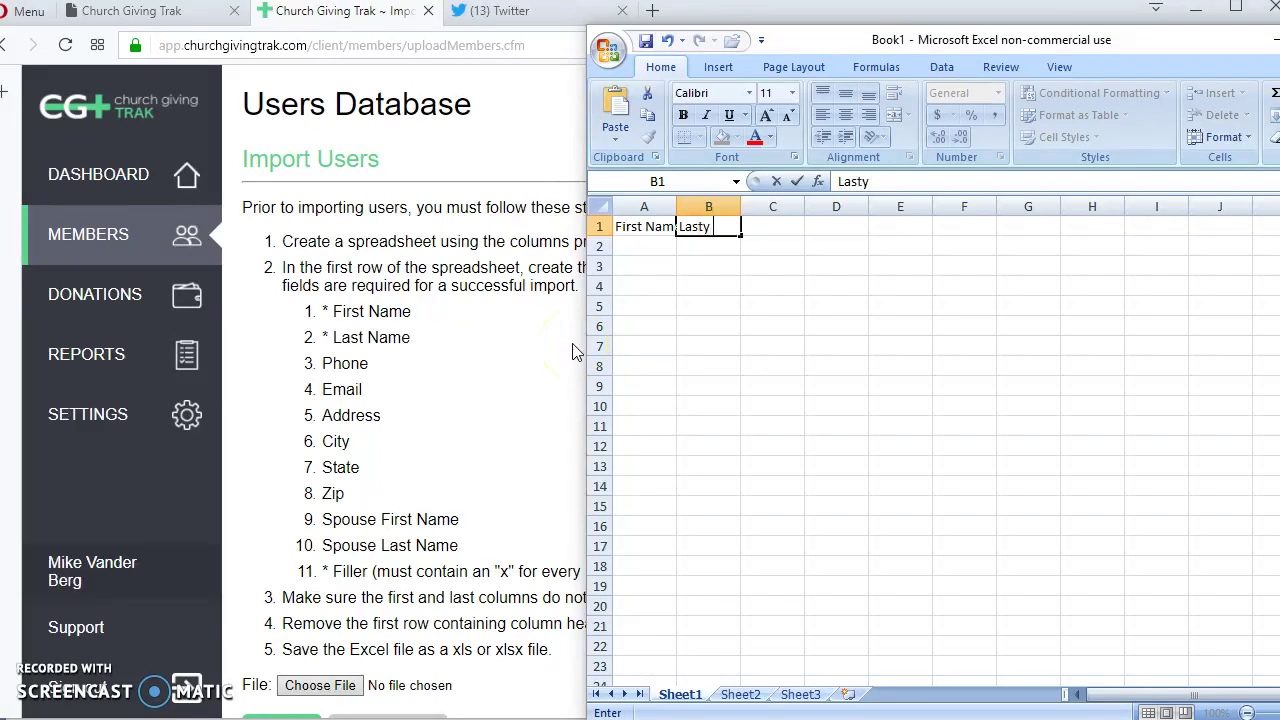
pyautogui.press('Tab')
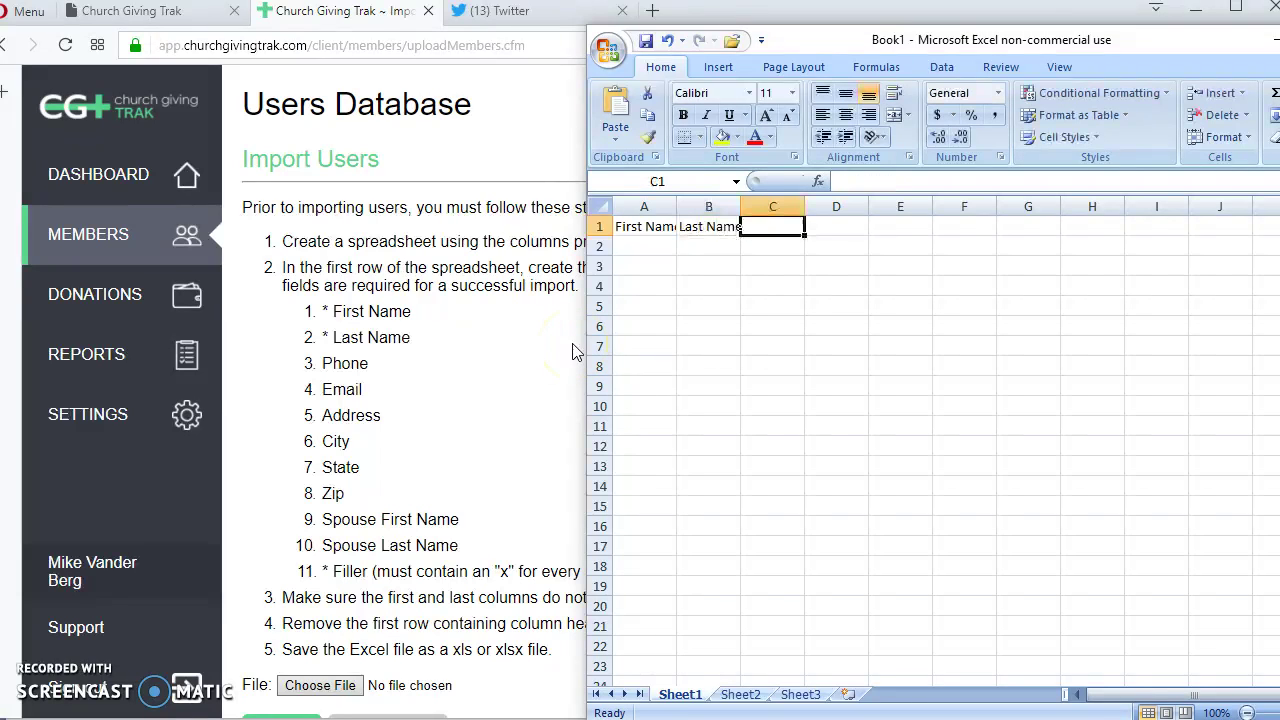
pyautogui.write('Phone')
pyautogui.press('Tab')
pyautogui.write('Email')
pyautogui.press('Tab')
pyautogui.write('Address')
pyautogui.press('Tab')
# Continue row 1 with City, State, Zip, Spouse First and Spouse Last headers.
pyautogui.write('Coi')
pyautogui.press('BackSpace')
pyautogui.press('Tab')
pyautogui.write('State')
pyautogui.press('Tab')
pyautogui.write('Z')
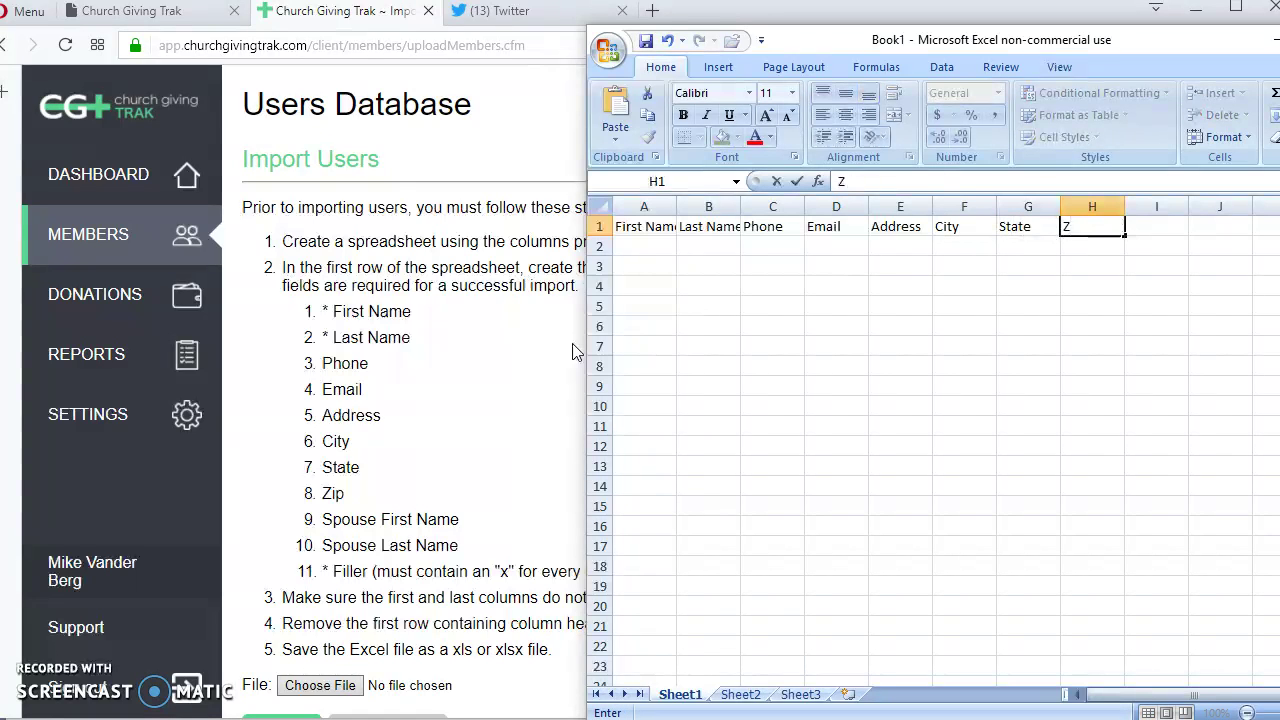
pyautogui.press('Tab')
pyautogui.write('Spo')
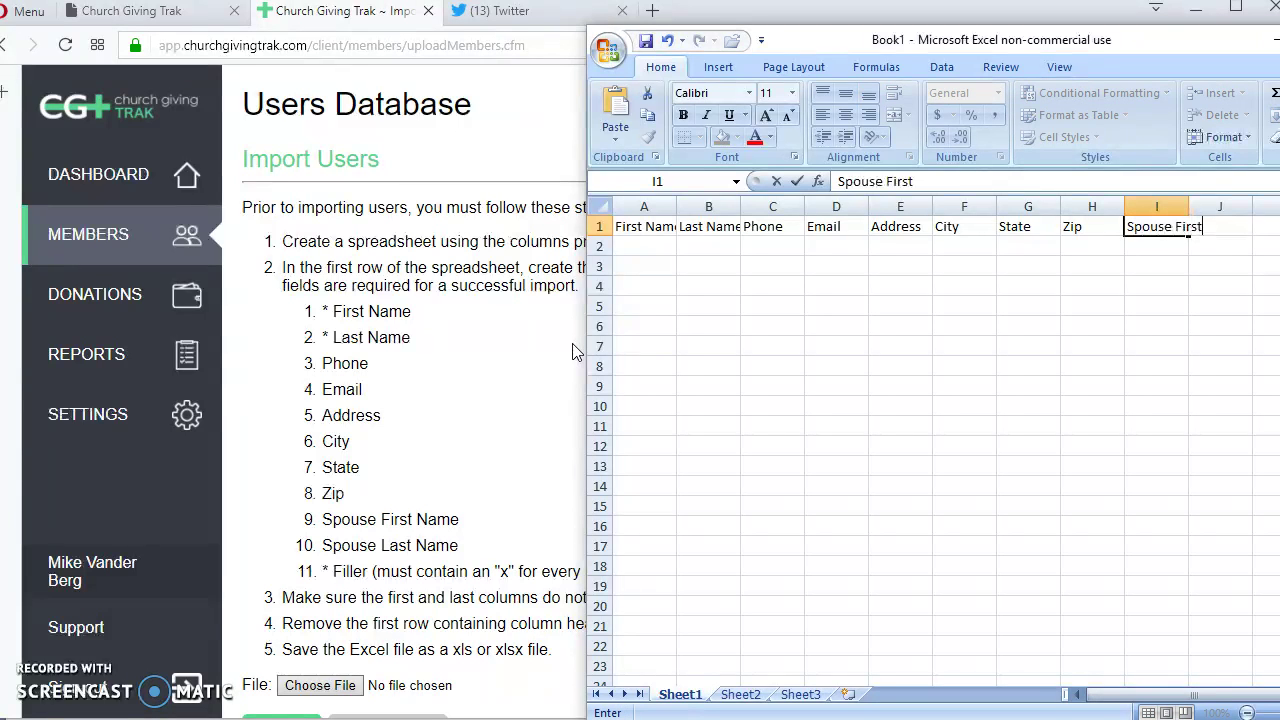
pyautogui.press('Tab')
pyautogui.write('Spouse')
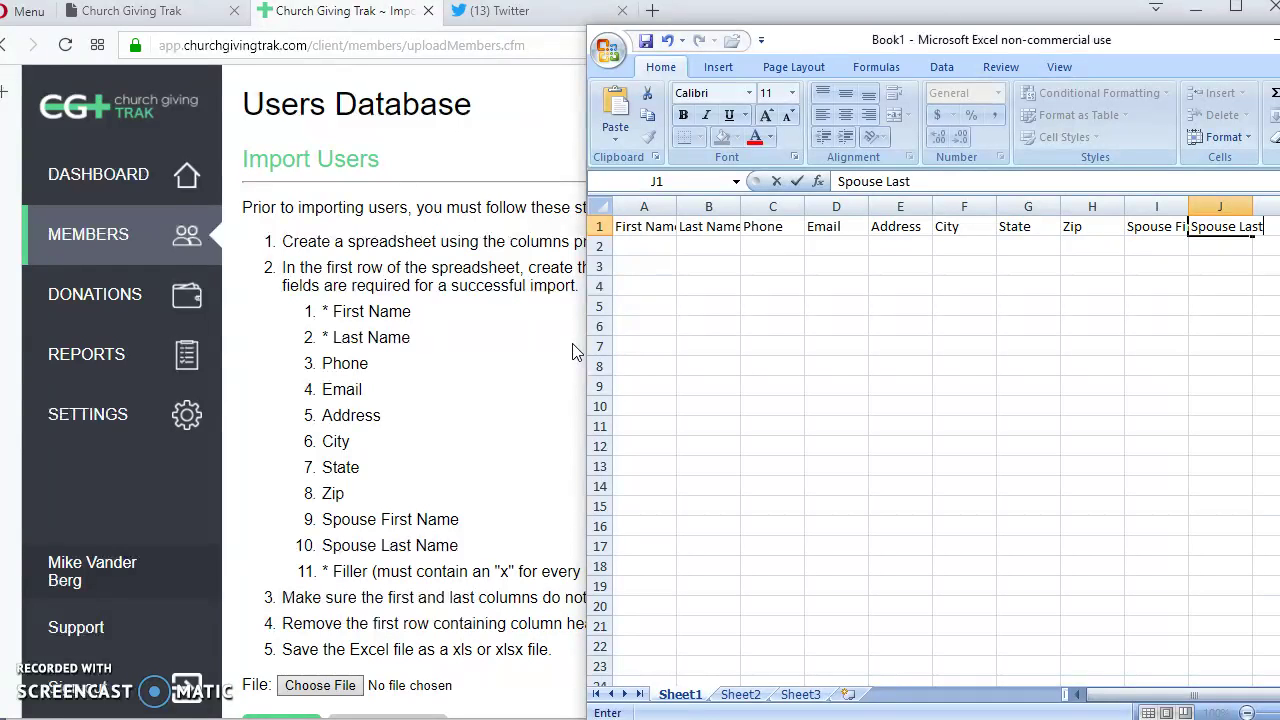
pyautogui.press('Tab')
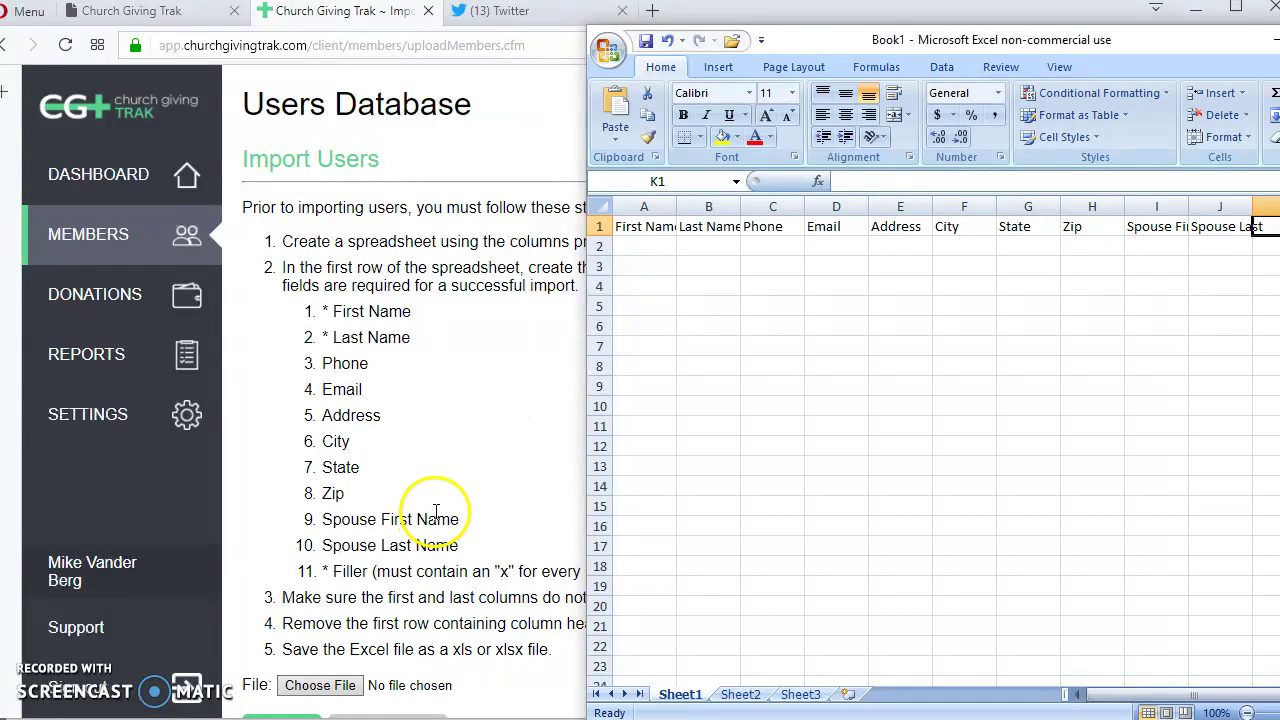
# Check the row 1 headers against the import instructions page.
pyautogui.click(435, 518)
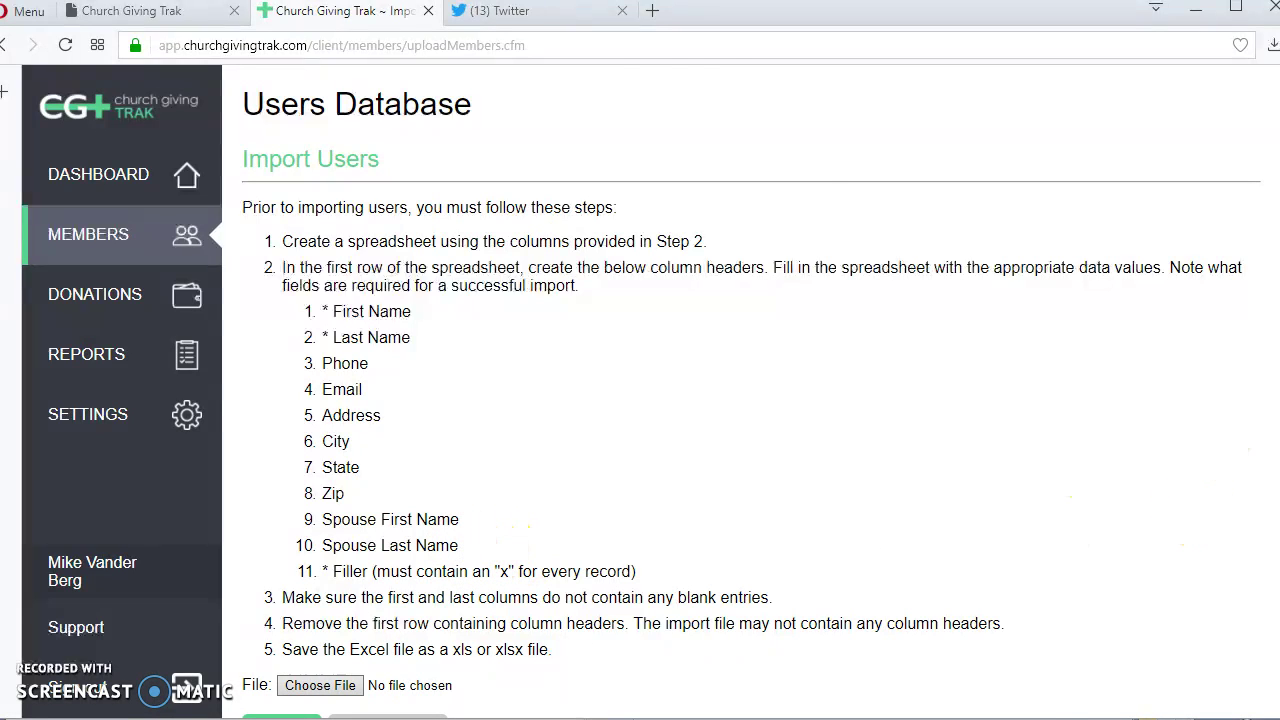
pyautogui.hotkey('alt', 'Tab')
pyautogui.click(648, 231)
pyautogui.click(726, 227)
pyautogui.click(762, 228)
pyautogui.click(842, 227)
pyautogui.click(890, 227)
pyautogui.click(966, 227)
pyautogui.click(1025, 230)
pyautogui.click(1082, 228)
pyautogui.click(1152, 228)
pyautogui.click(1222, 227)
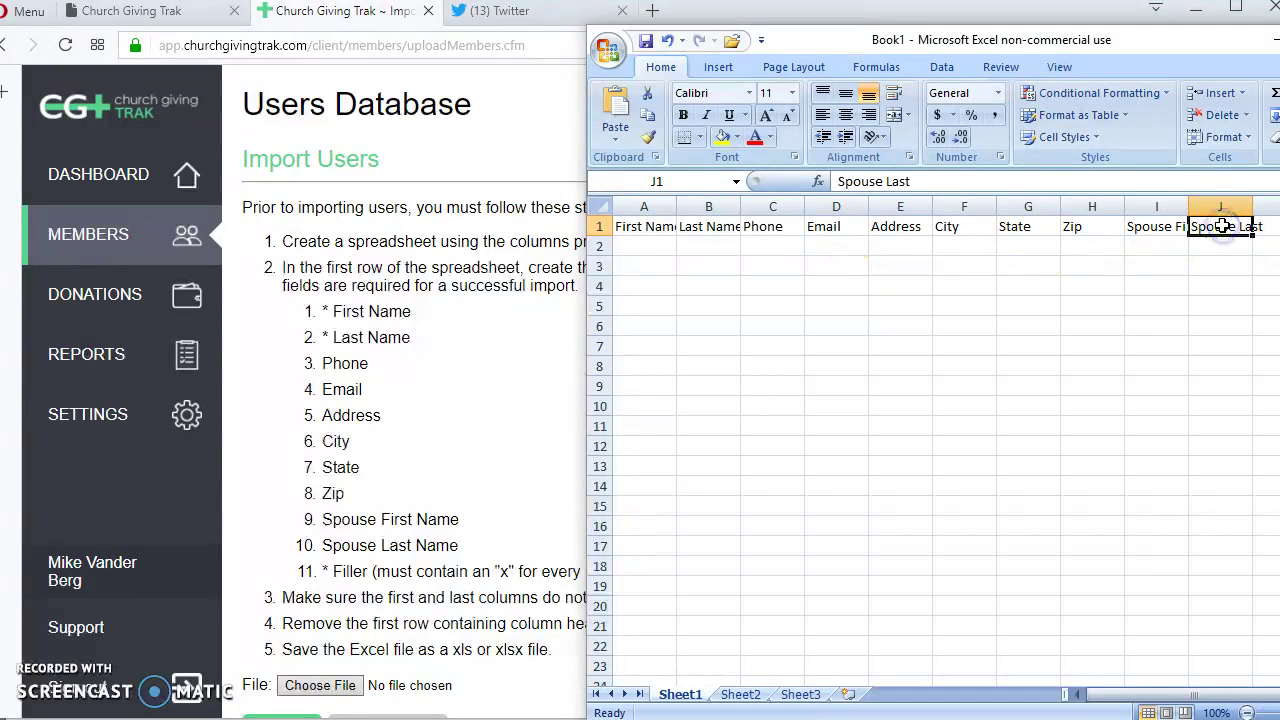
# Add the Filler header in K1 and move the Excel window over the web page.
pyautogui.click(1262, 229)
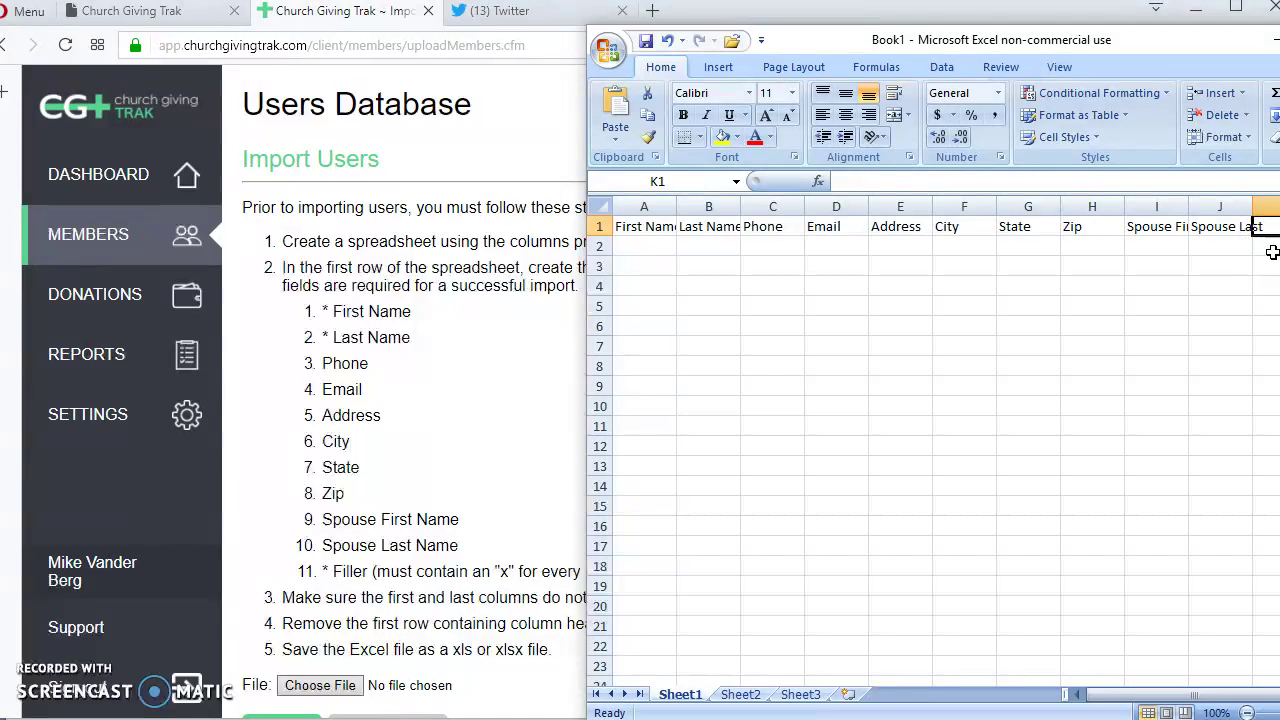
pyautogui.write('Fille')
pyautogui.press('Return')
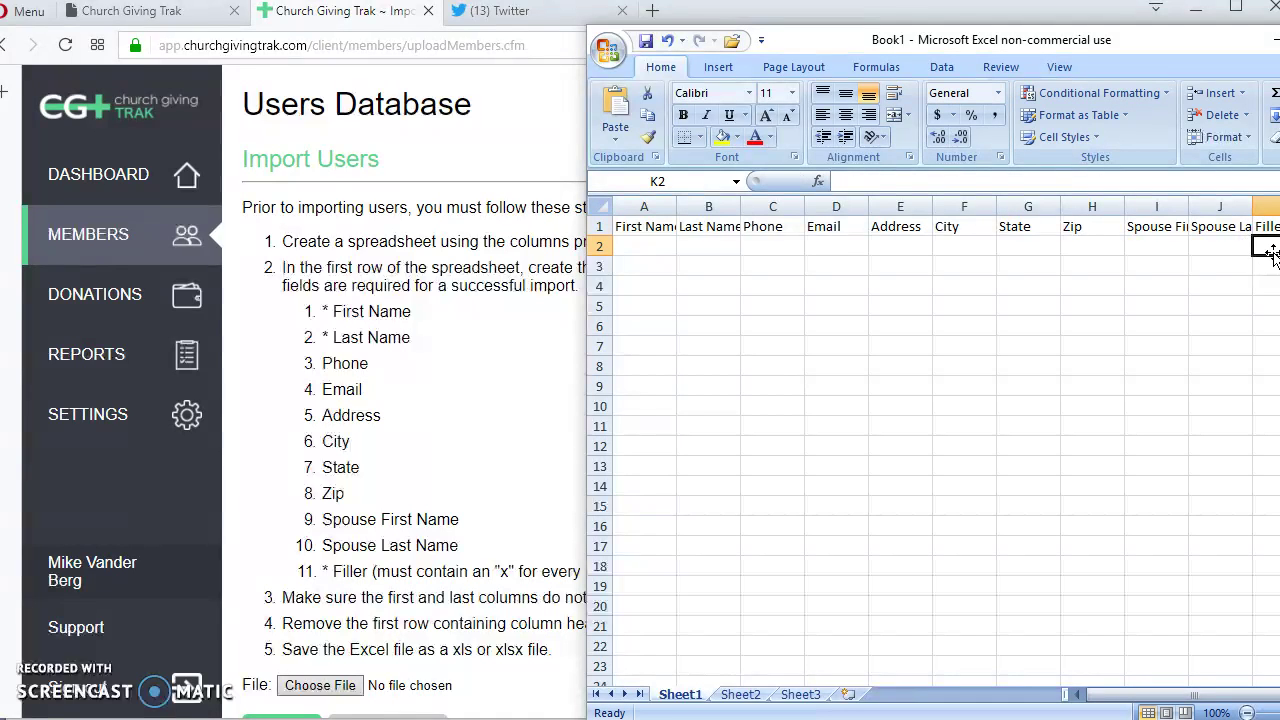
pyautogui.press('Left')
pyautogui.press('Left')
pyautogui.press('Left')
pyautogui.press('Left')
pyautogui.press('Left')
pyautogui.press('Left')
pyautogui.press('Left')
pyautogui.press('Left')
pyautogui.press('Left')
pyautogui.press('Left')
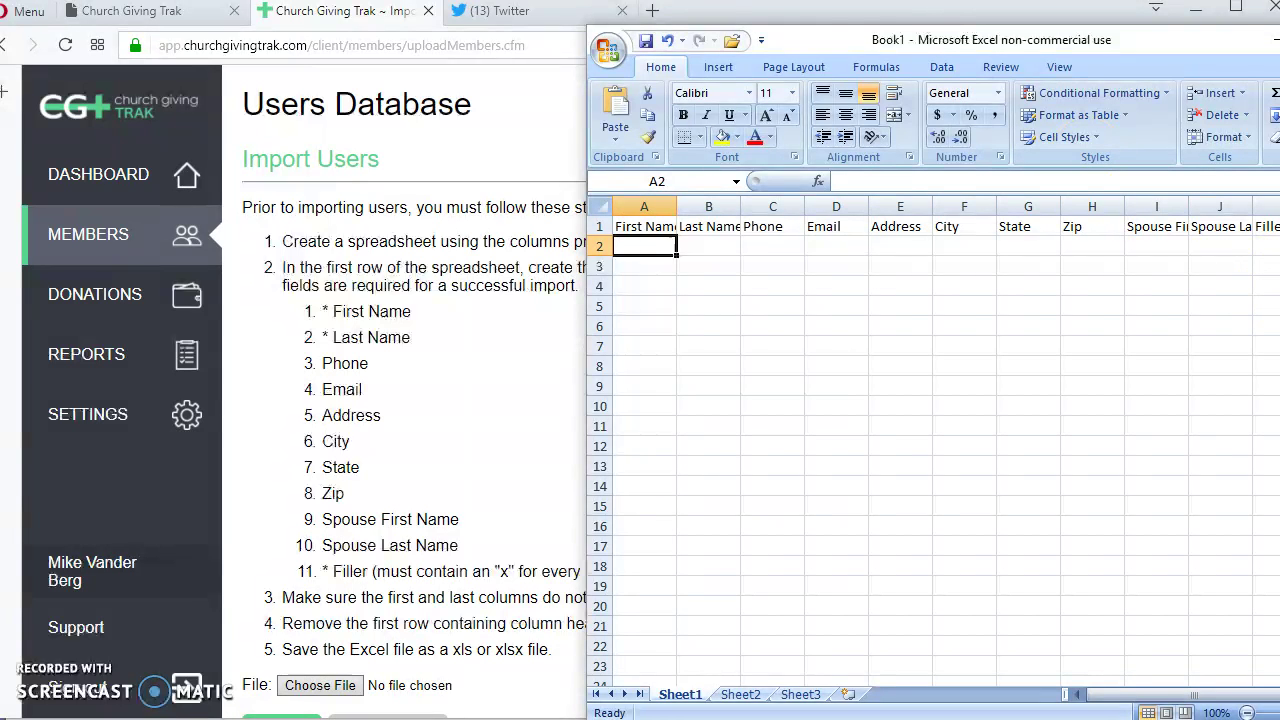
pyautogui.moveTo(875, 35); pyautogui.dragTo(621, 40)
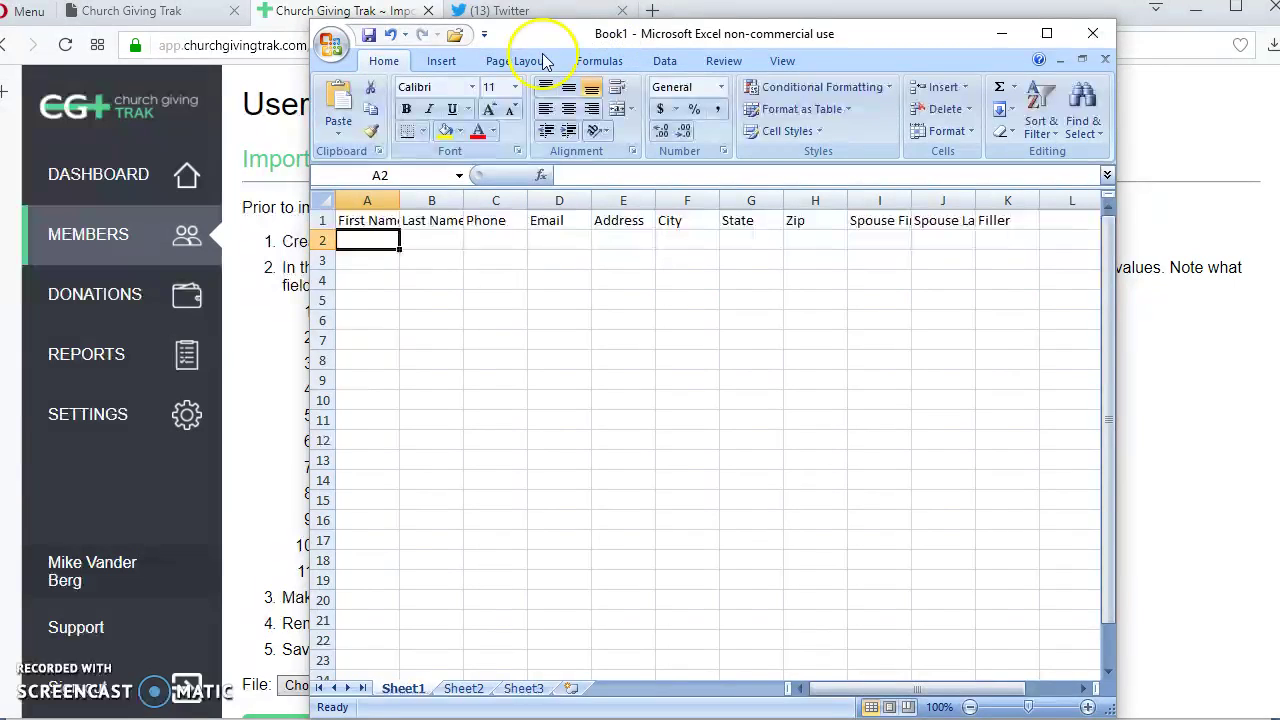
# Widen the Excel window and enter the member's first name, last name and street address in row 2.
pyautogui.moveTo(311, 306); pyautogui.dragTo(183, 310)
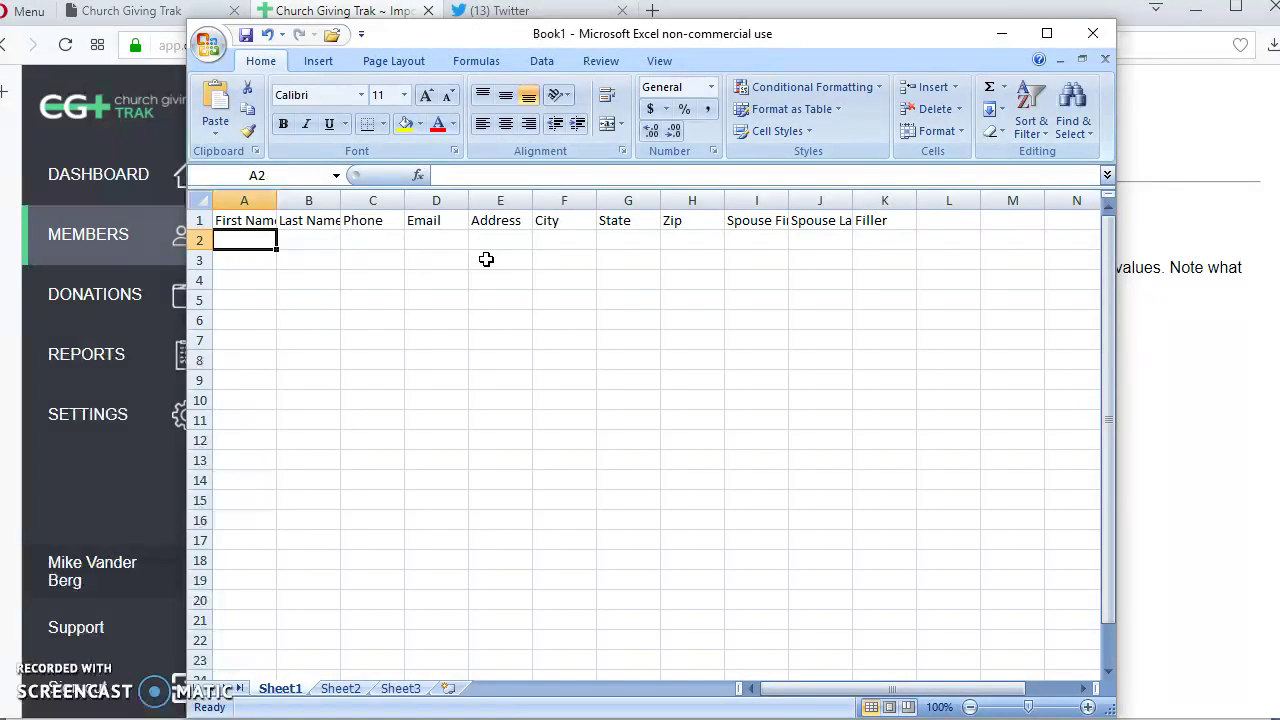
pyautogui.write('=TO')
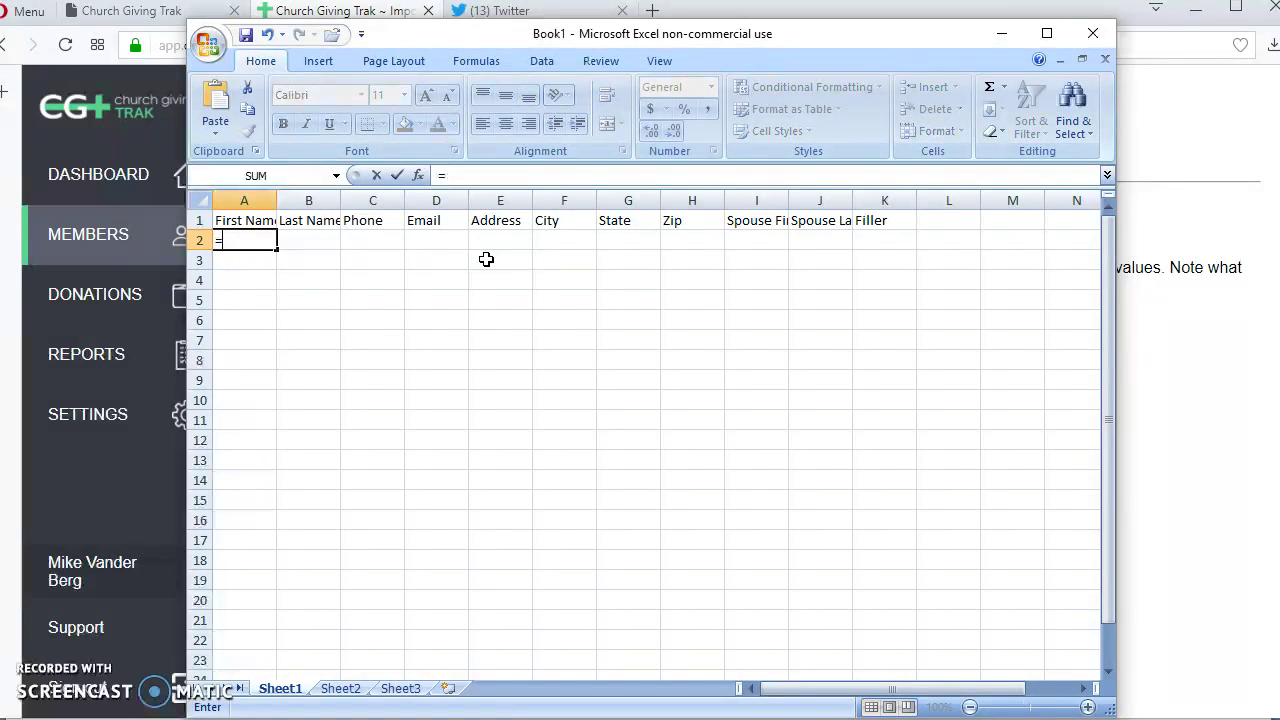
pyautogui.press('BackSpace')
pyautogui.press('BackSpace')
pyautogui.press('BackSpace')
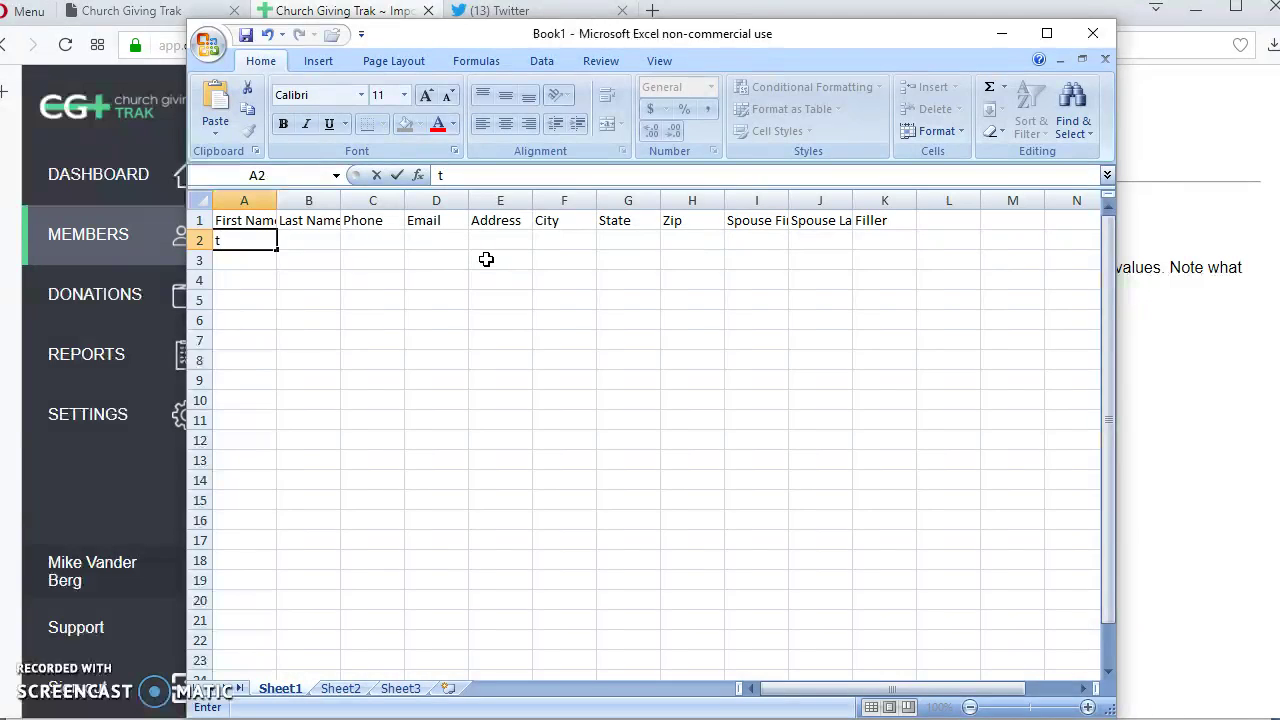
pyautogui.press('Tab')
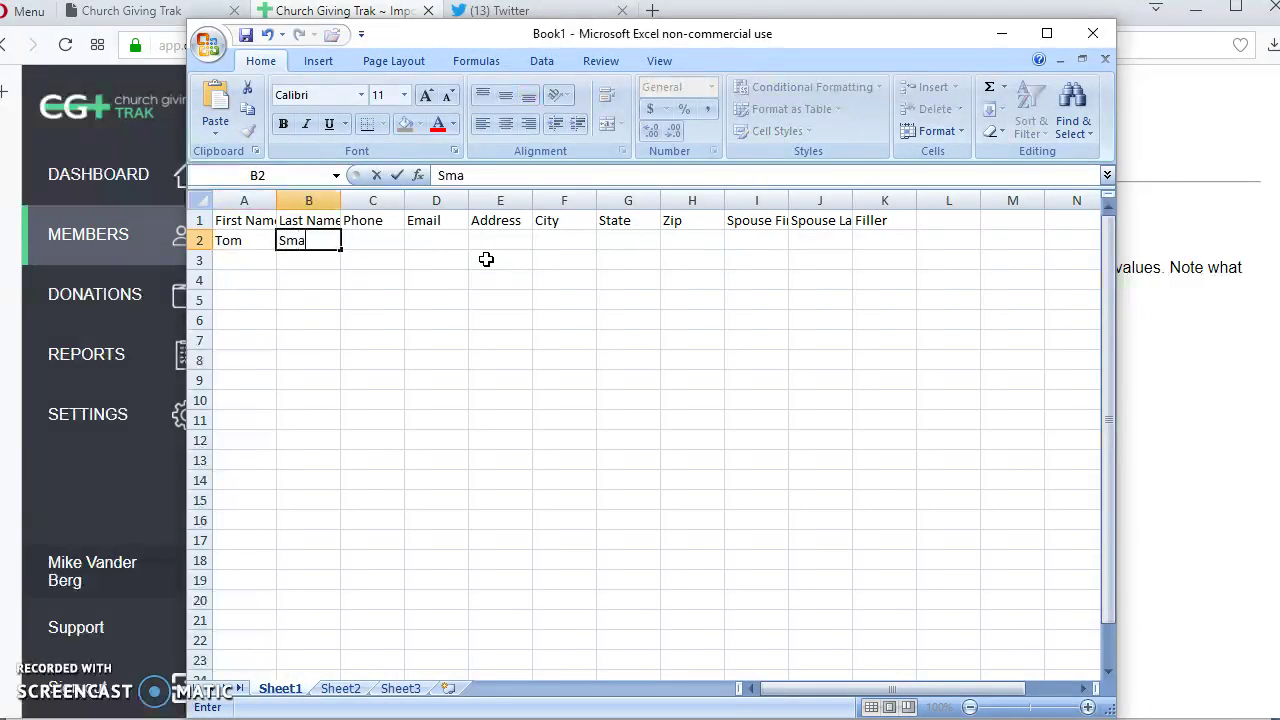
pyautogui.press('Tab')
pyautogui.press('Tab')
pyautogui.press('Tab')
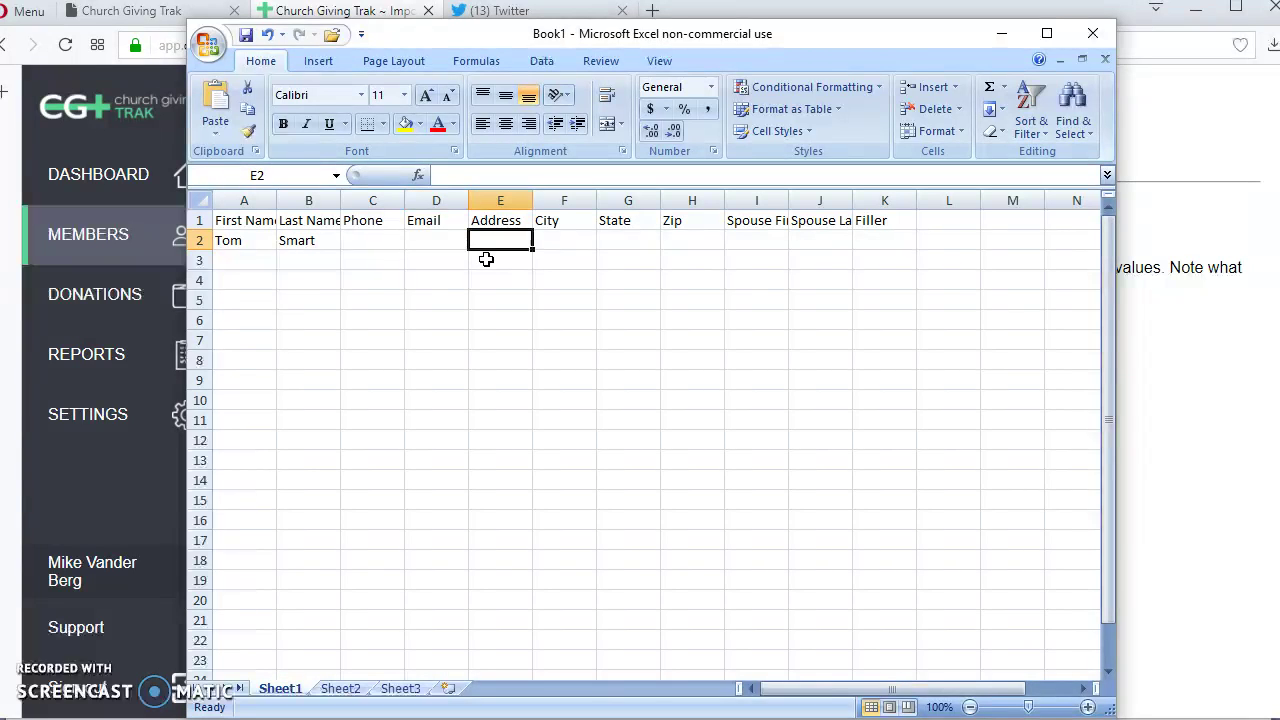
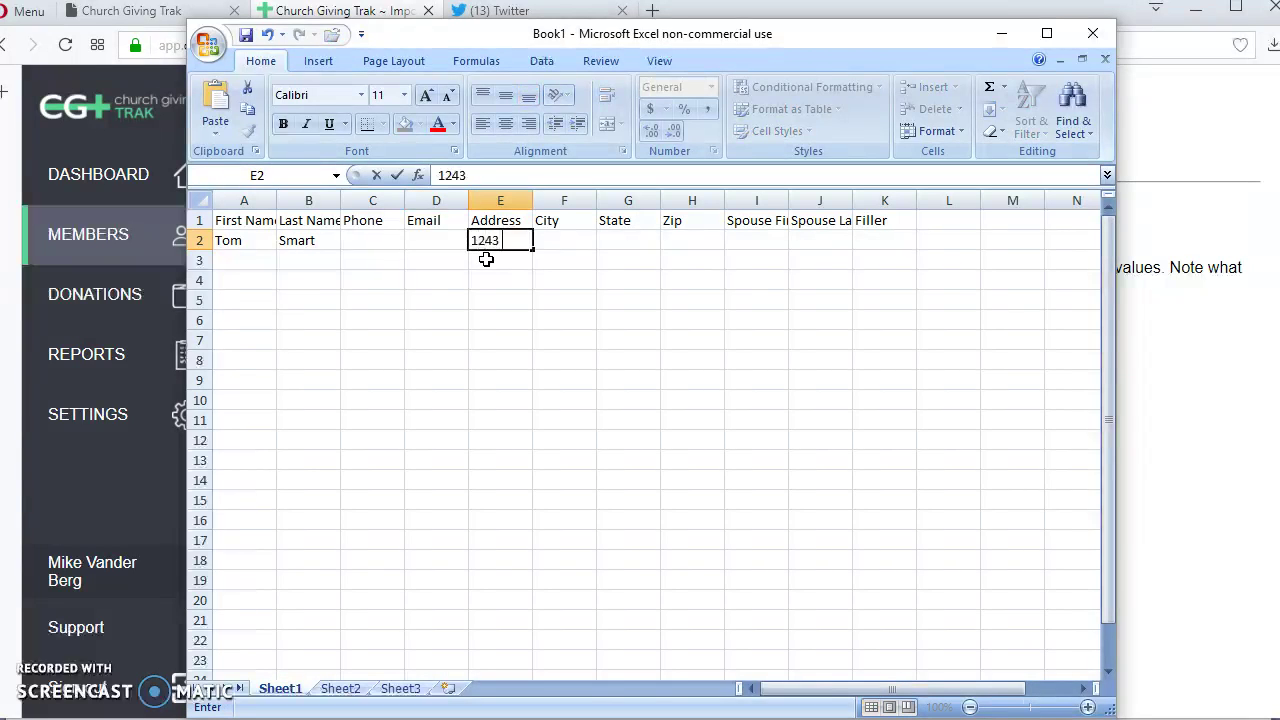
pyautogui.press('Tab')
# Fill in row 2's city, state, zip code and spouse's first name.
pyautogui.write('Waupun')
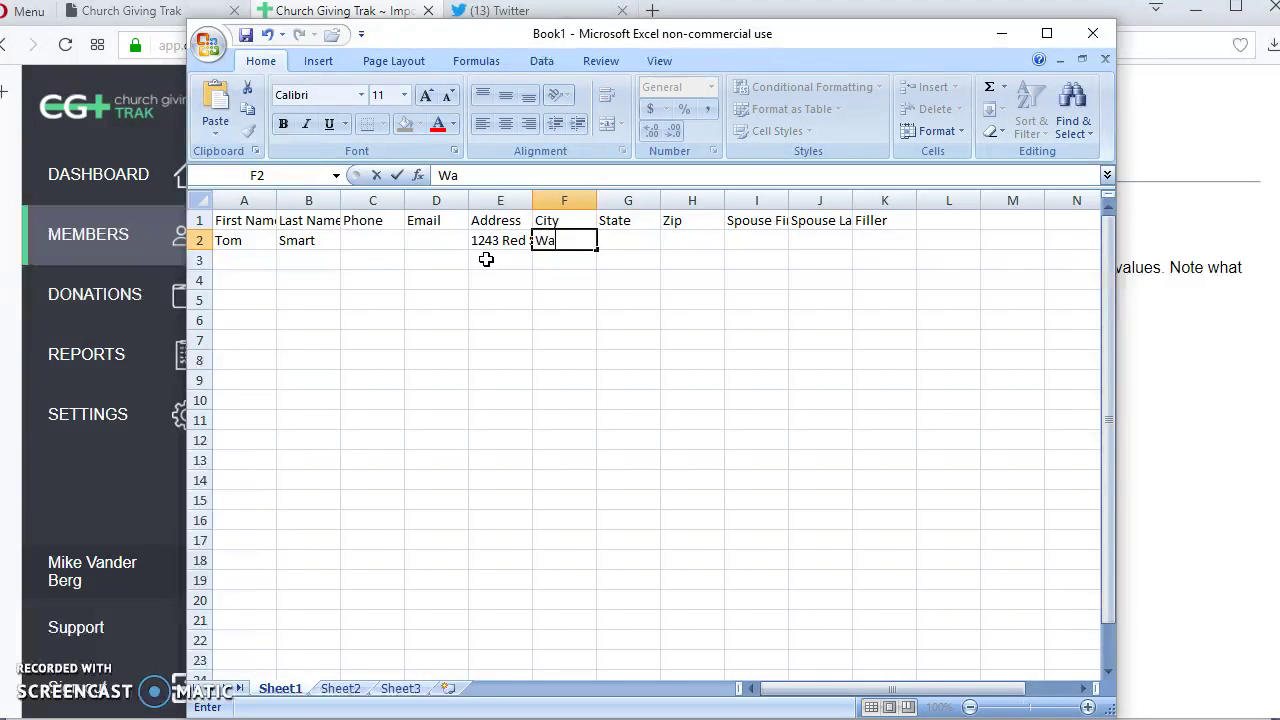
pyautogui.press('Tab')
pyautogui.write('WI')
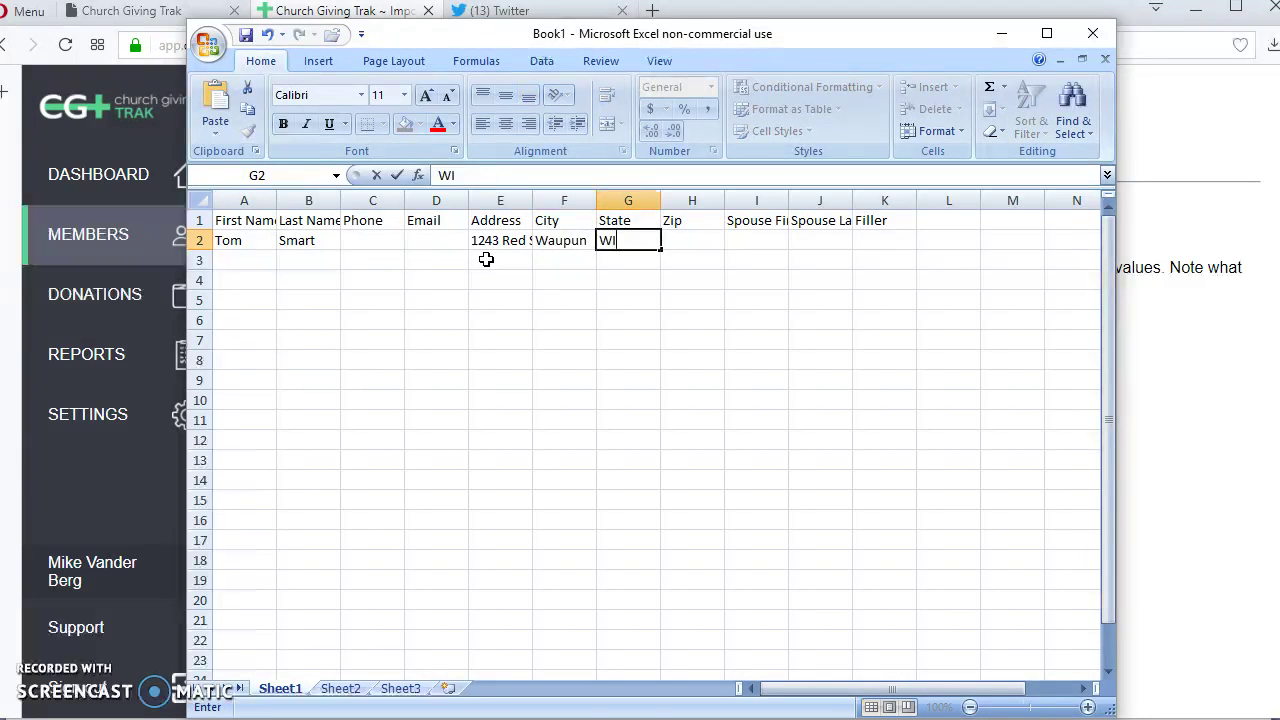
pyautogui.press('Tab')
pyautogui.write('5396')
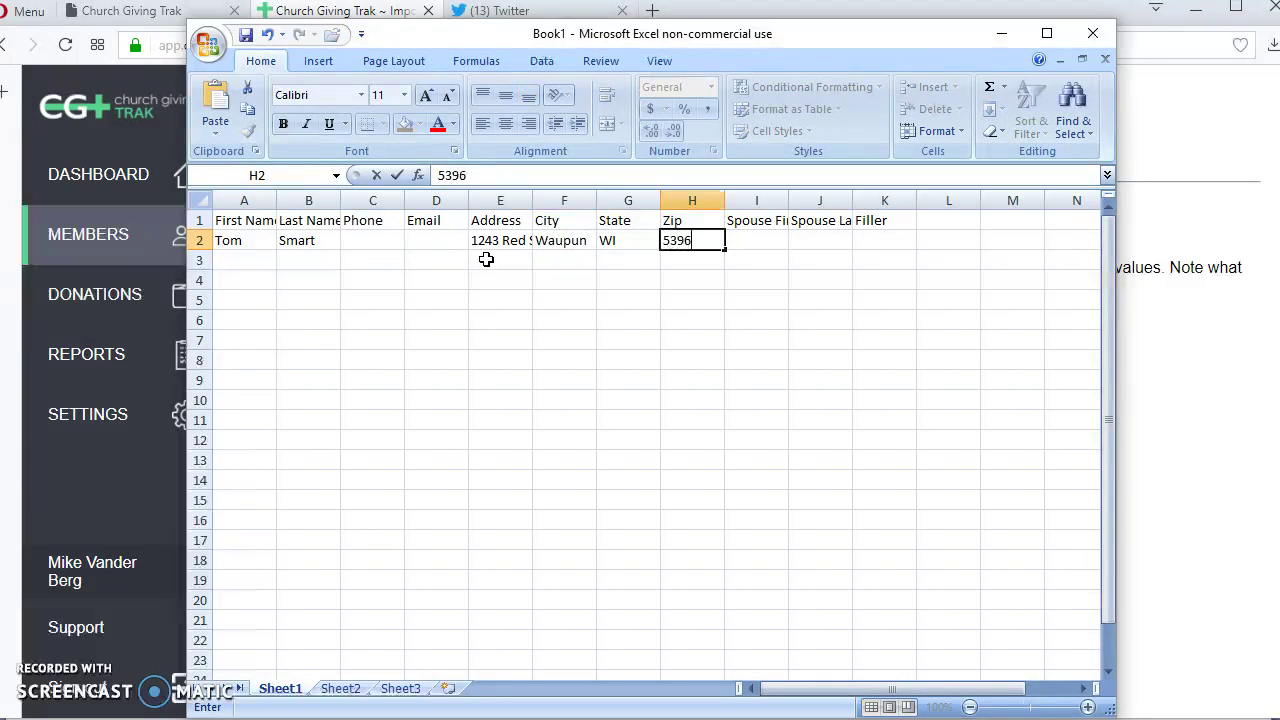
pyautogui.write('3')
pyautogui.press('Tab')
pyautogui.write('Susan')
pyautogui.press('Tab')
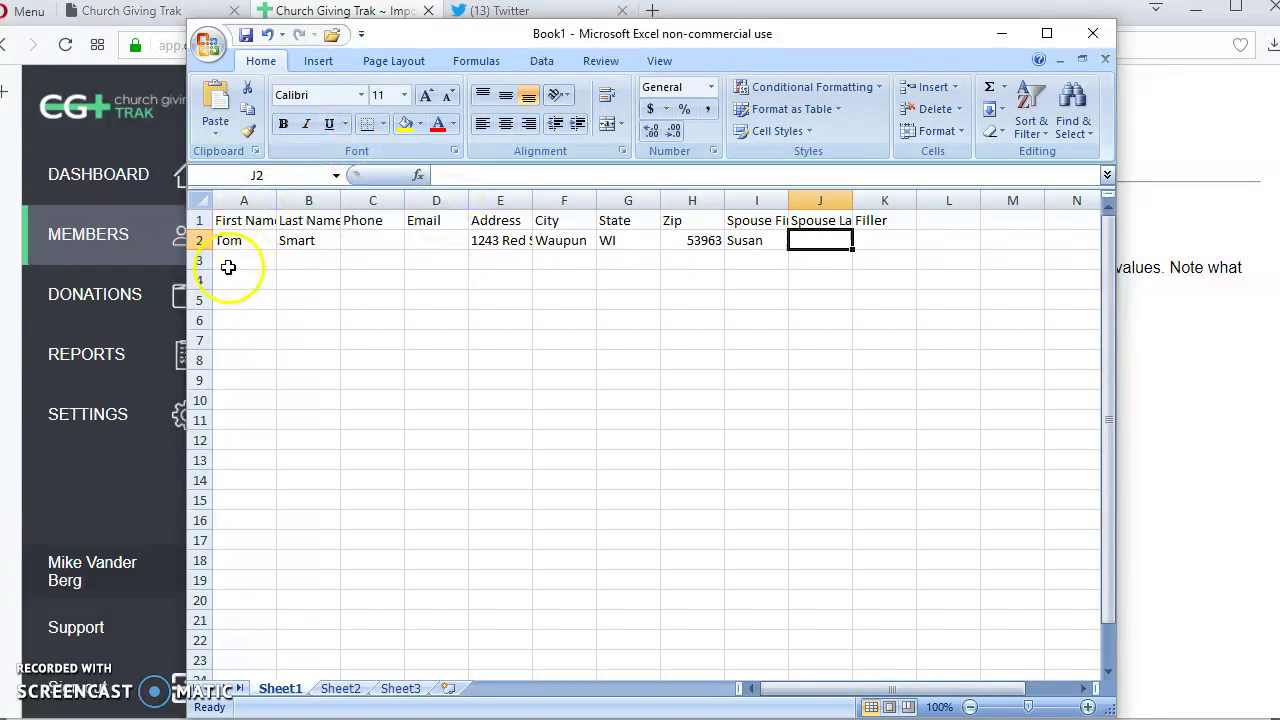
# Copy row 2's member details down into row 3 with Ctrl+D.
pyautogui.click(230, 240)
pyautogui.moveTo(230, 240); pyautogui.dragTo(766, 275)
pyautogui.hotkey('ctrl', 'd')
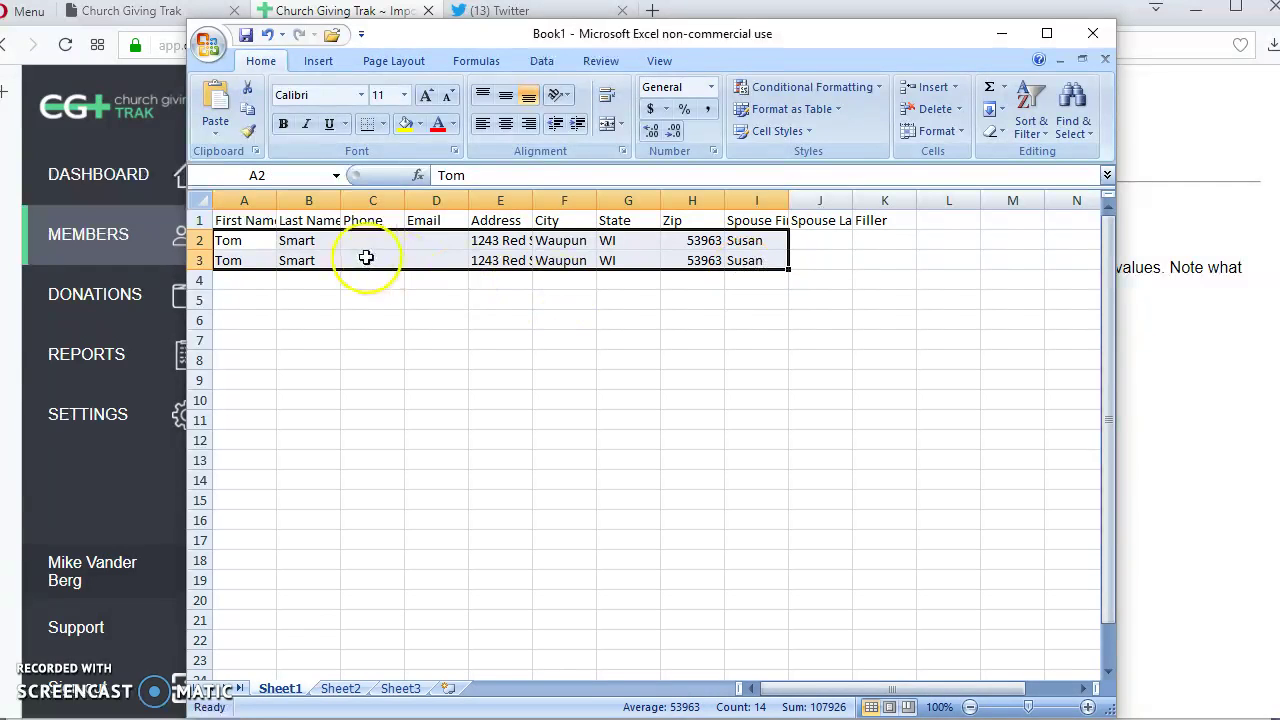
pyautogui.click(243, 260)
# Change row 3's last name and street address for the second member.
pyautogui.click(318, 262)
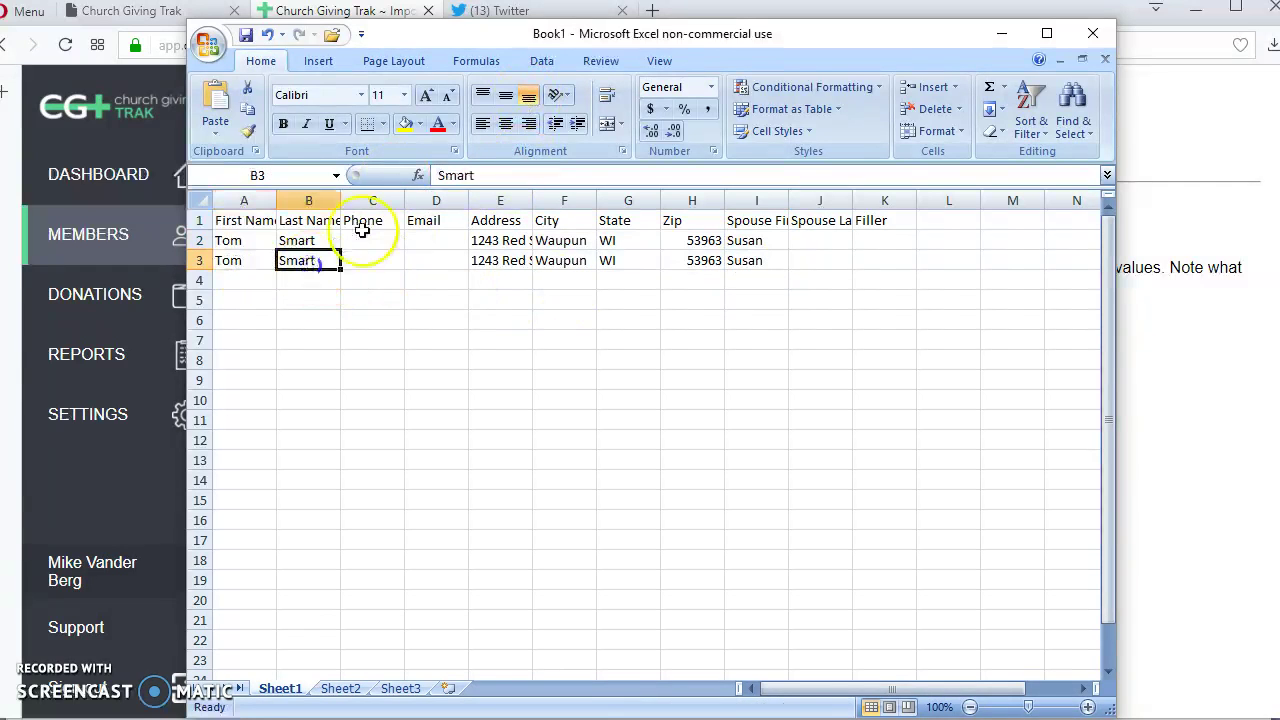
pyautogui.moveTo(480, 176); pyautogui.dragTo(177, 174)
pyautogui.write('tuart')
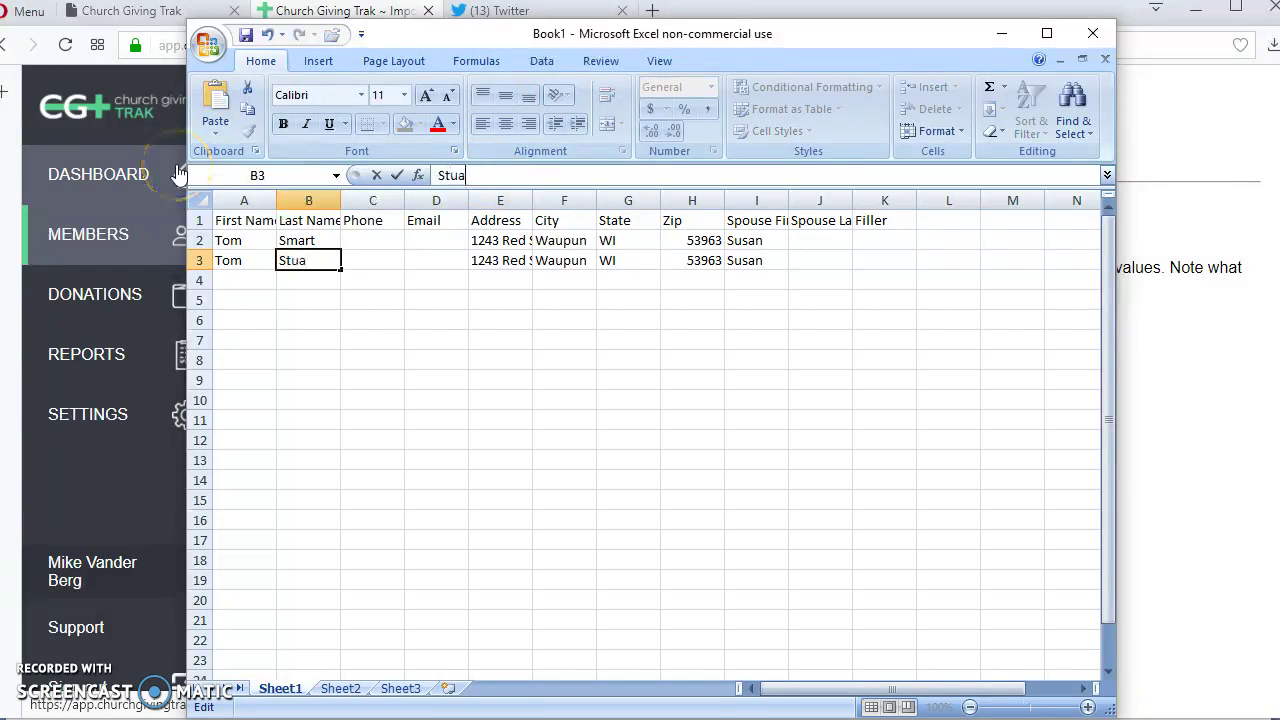
pyautogui.press('Tab')
pyautogui.press('Tab')
pyautogui.press('Tab')
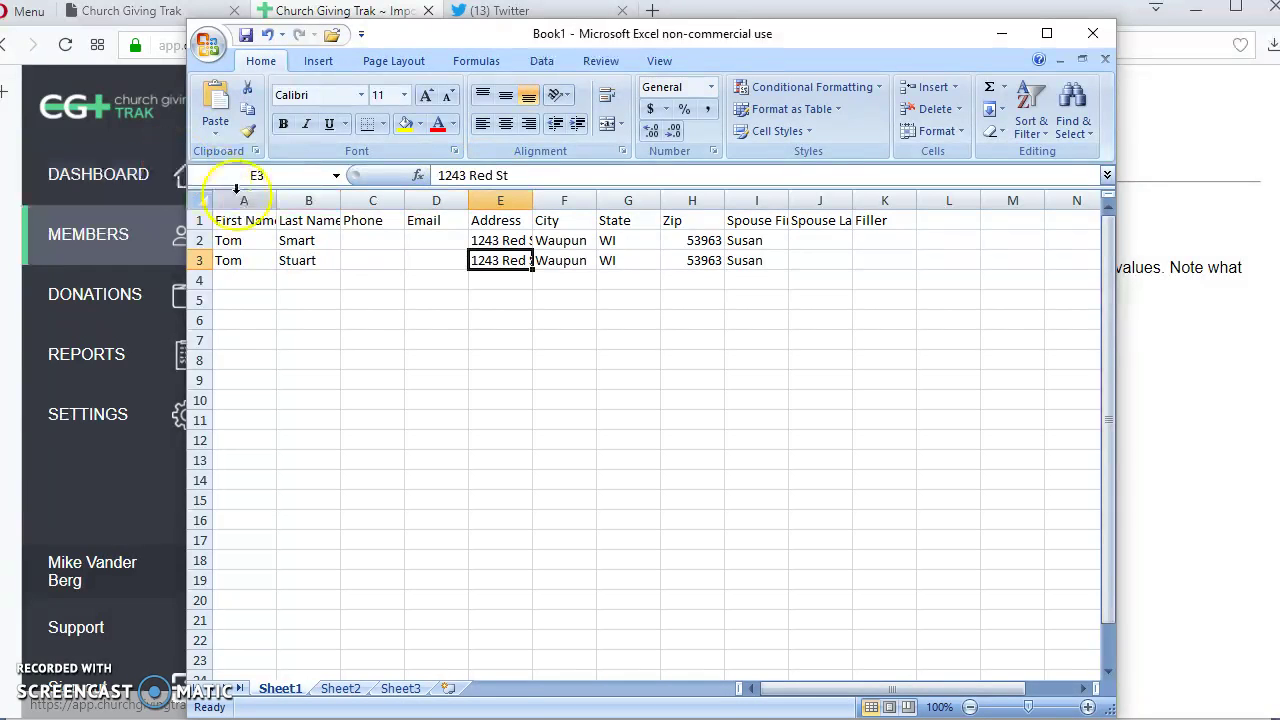
pyautogui.moveTo(520, 175); pyautogui.dragTo(165, 174)
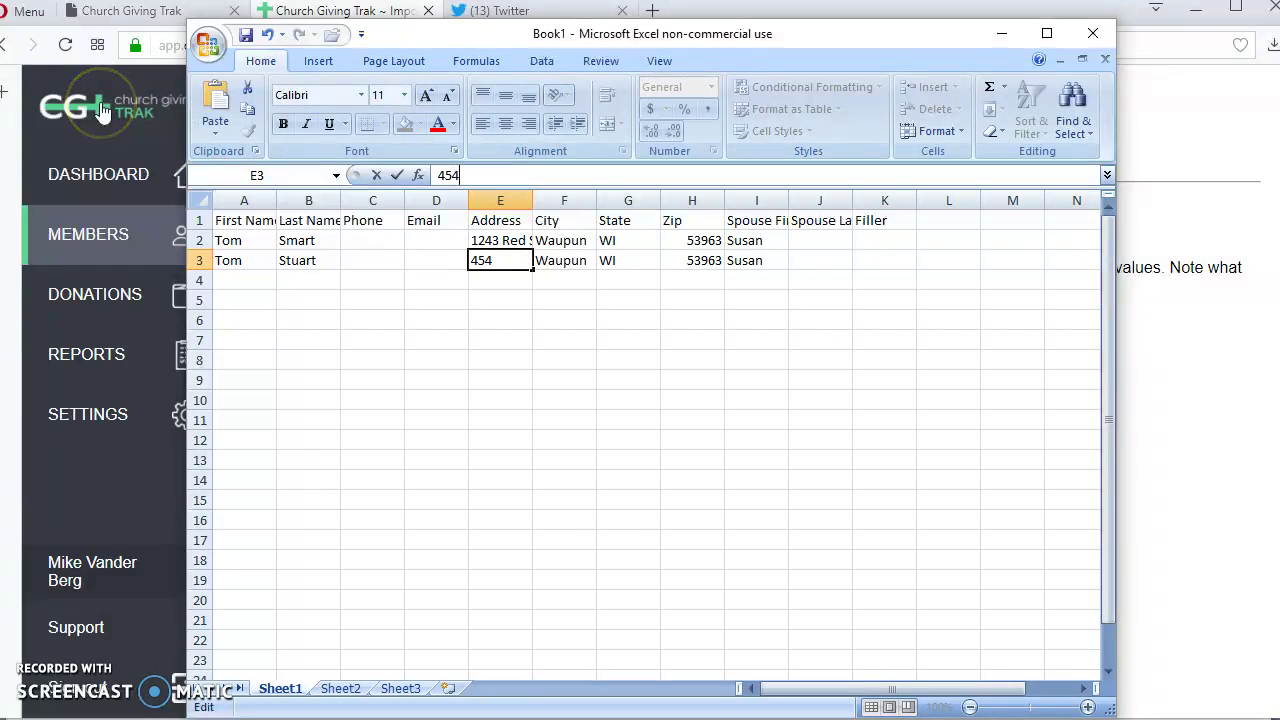
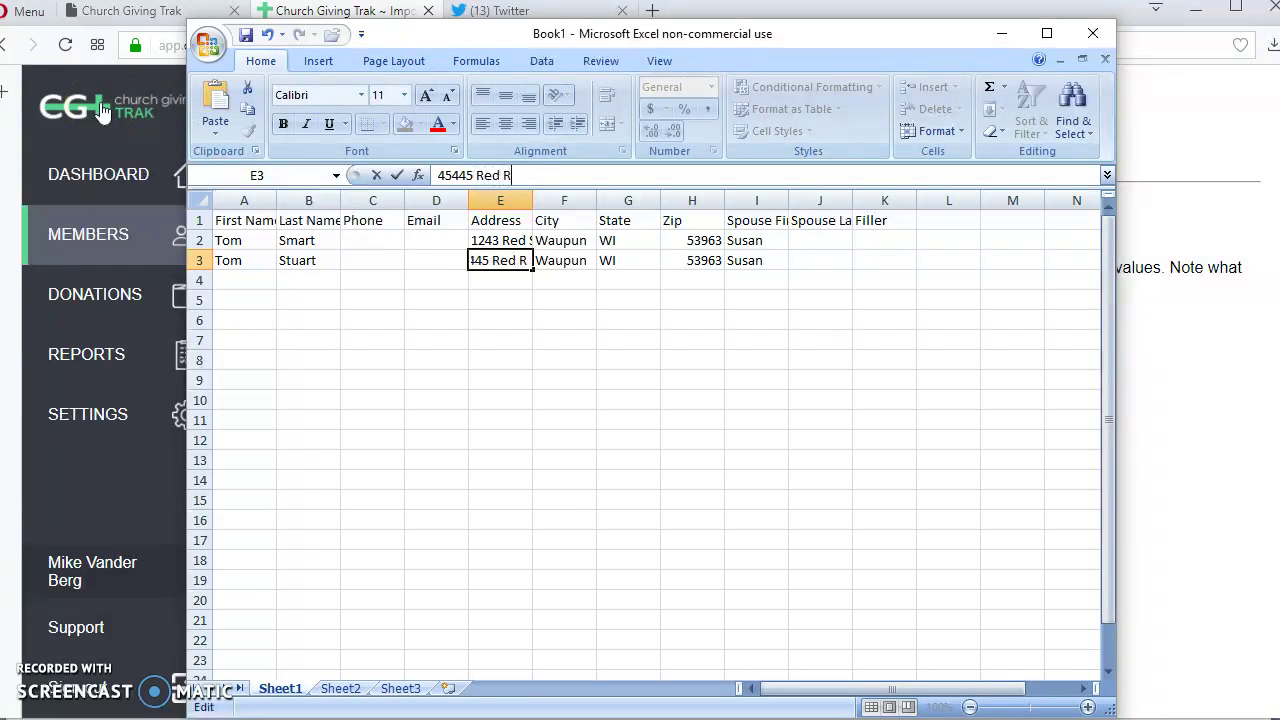
pyautogui.press('Tab')
pyautogui.press('Tab')
pyautogui.press('Tab')
pyautogui.press('Tab')
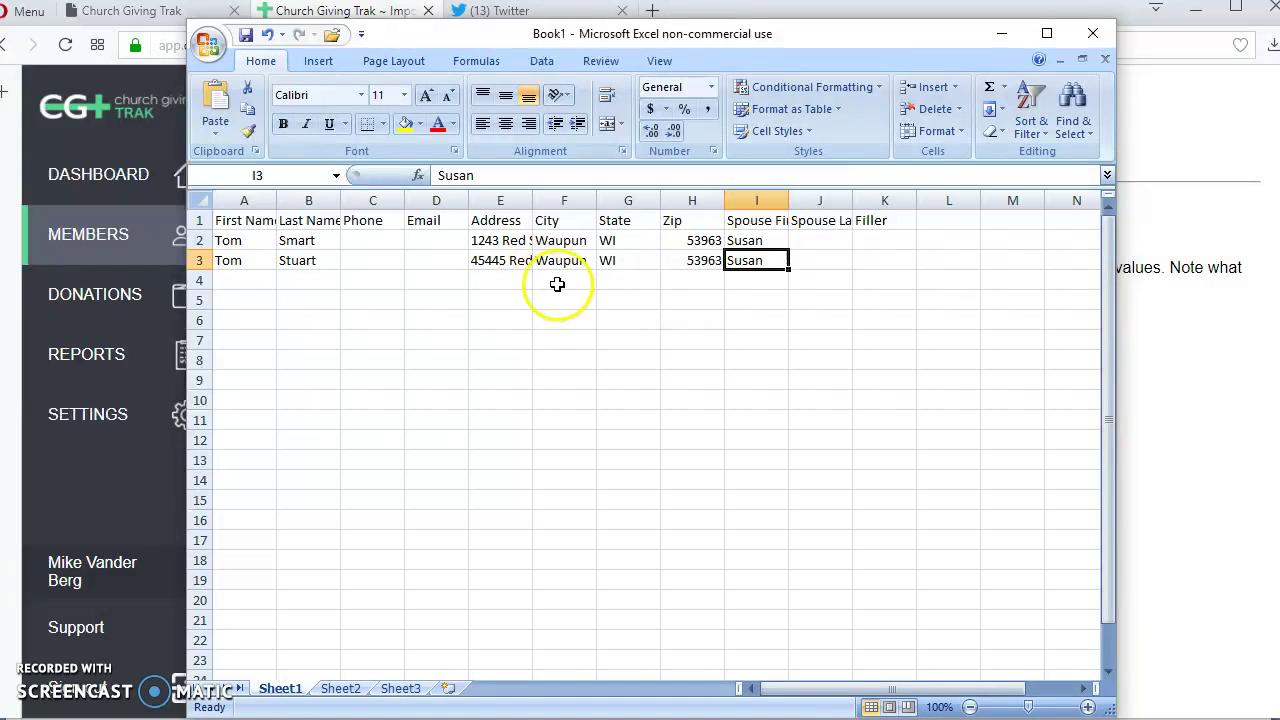
# Clear the city, state and zip cells F3:H3 and shift the window aside.
pyautogui.moveTo(555, 260); pyautogui.dragTo(639, 260)
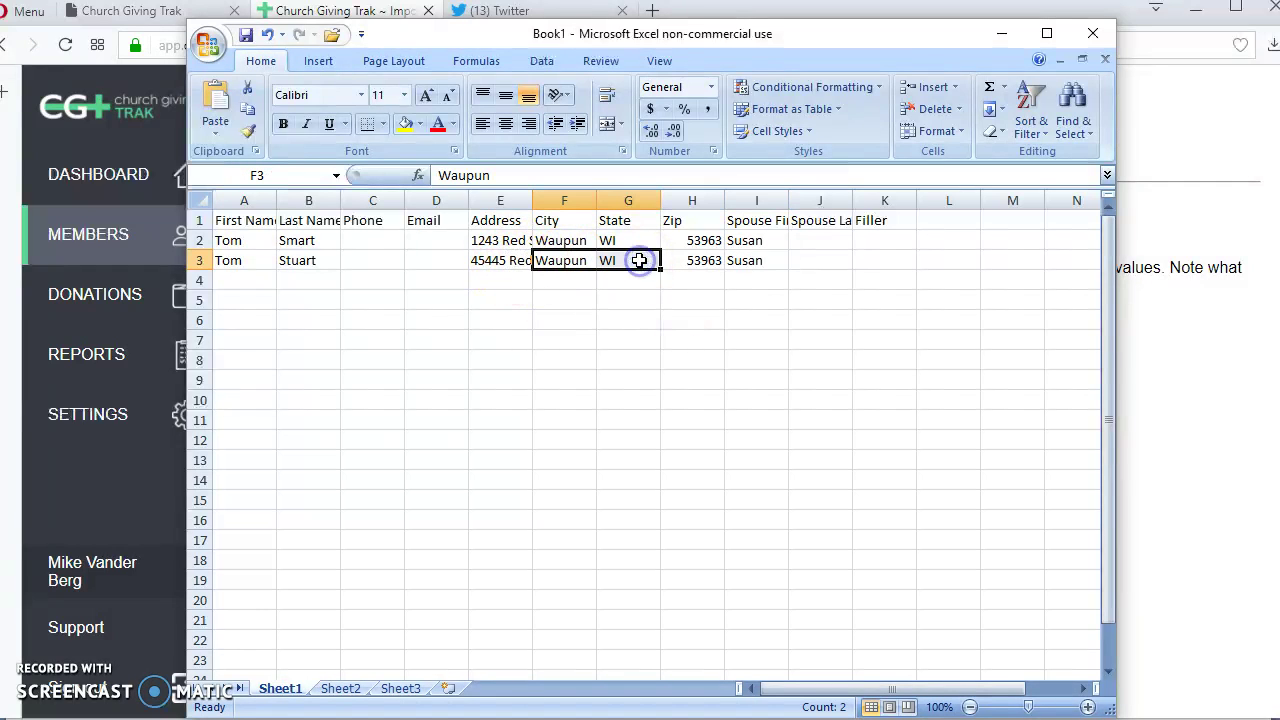
pyautogui.press('Delete')
pyautogui.click(690, 257)
pyautogui.press('Delete')
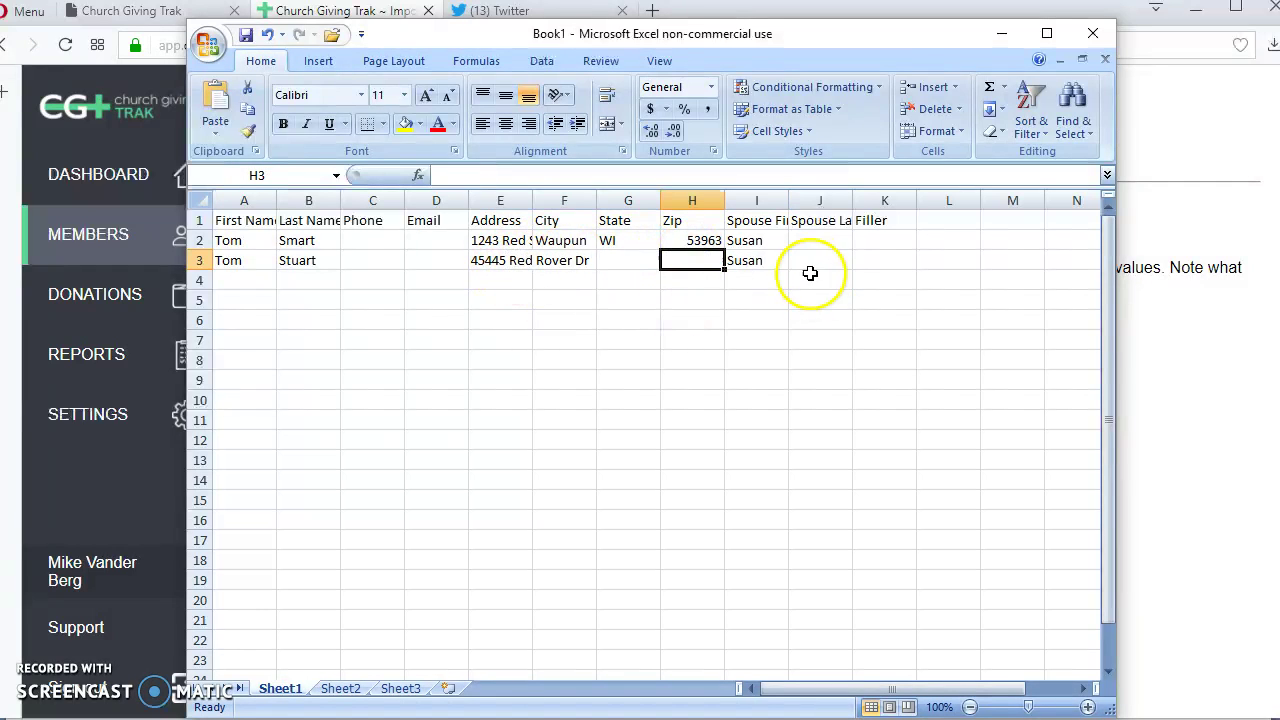
pyautogui.moveTo(490, 37); pyautogui.dragTo(429, 32)
# Enter an x in the Filler cells K2 and K3.
pyautogui.click(810, 232)
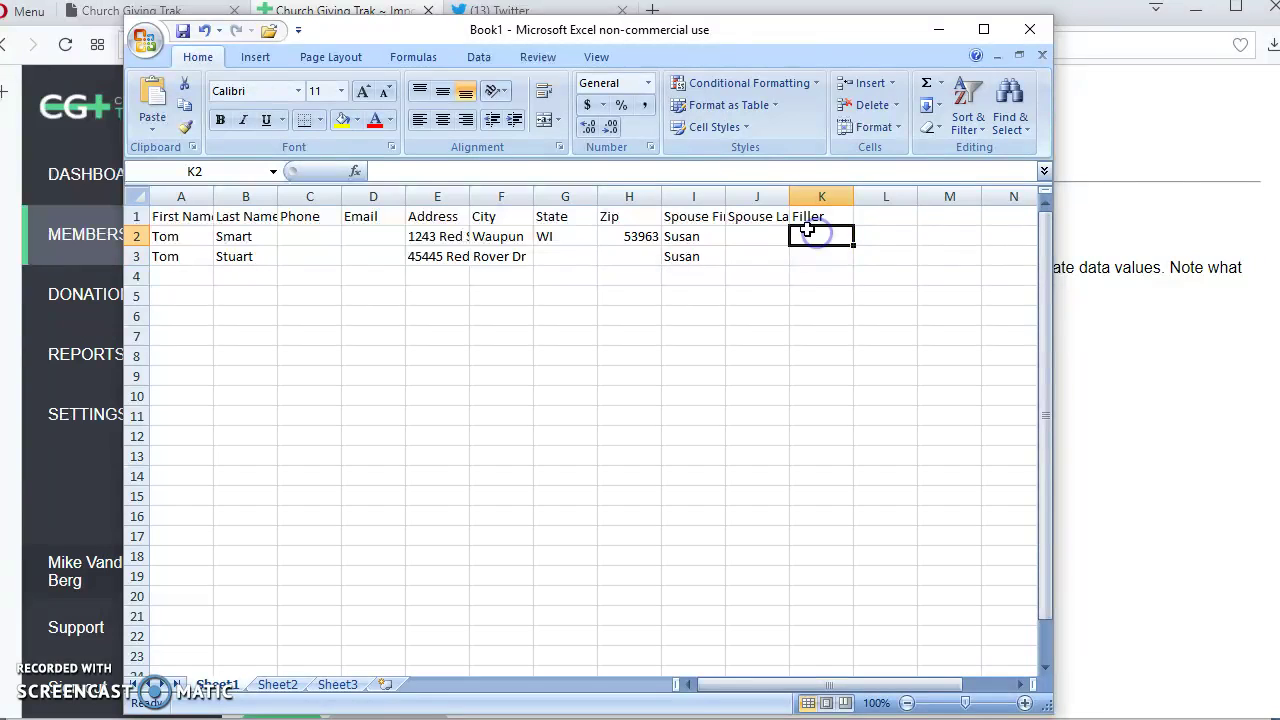
pyautogui.write('x')
pyautogui.press('Return')
pyautogui.write('x')
pyautogui.press('Return')
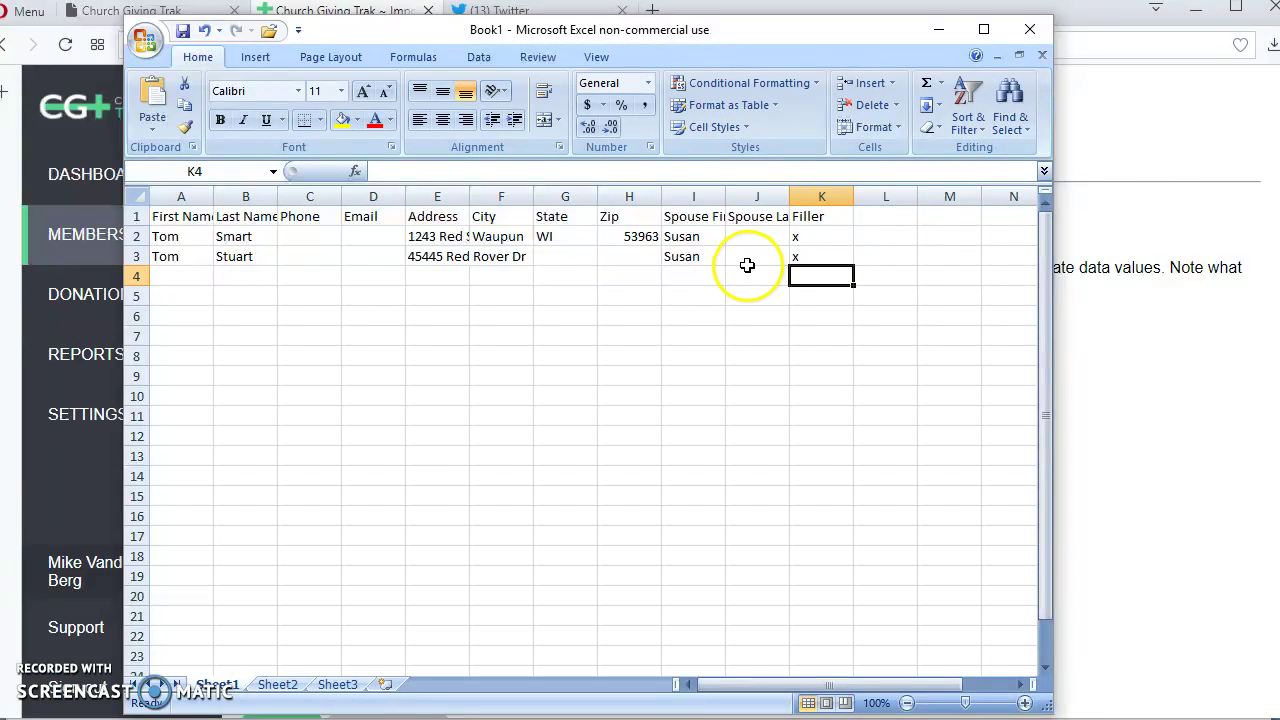
pyautogui.moveTo(815, 232); pyautogui.dragTo(801, 259)
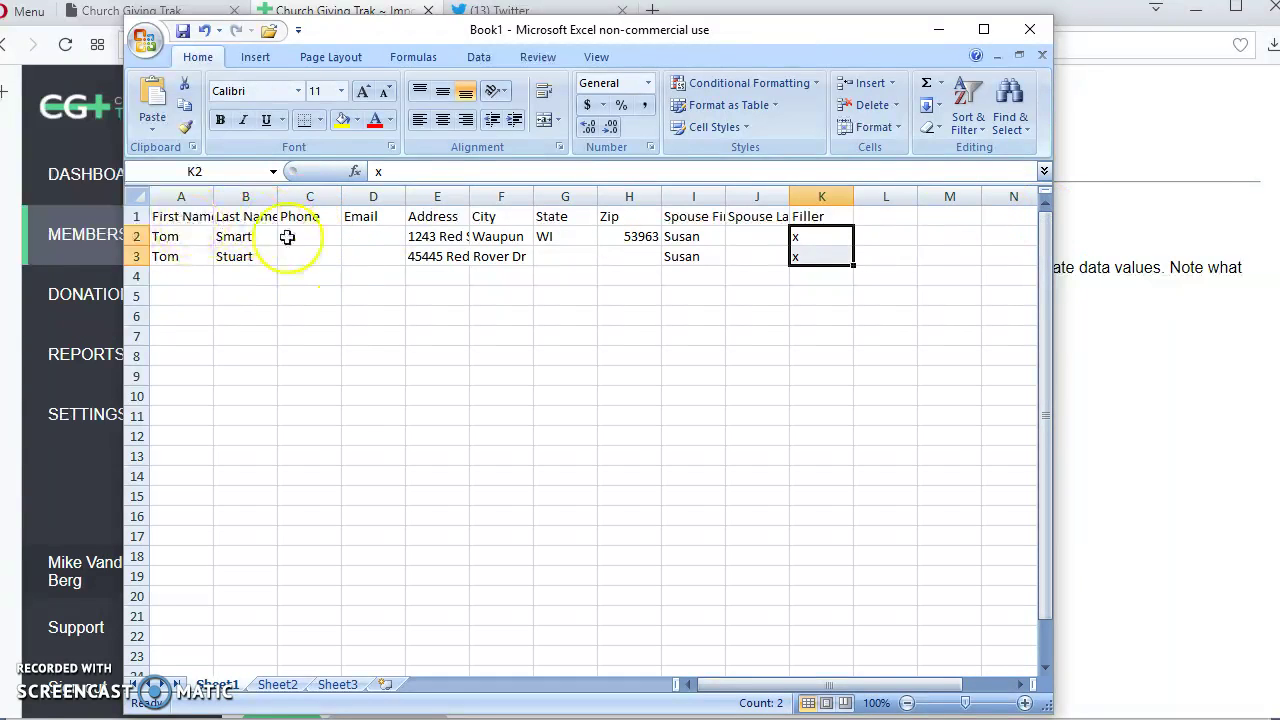
# Check the empty Phone and Email cells, then move Excel down to reveal the import page.
pyautogui.click(302, 236)
pyautogui.click(385, 240)
pyautogui.click(374, 257)
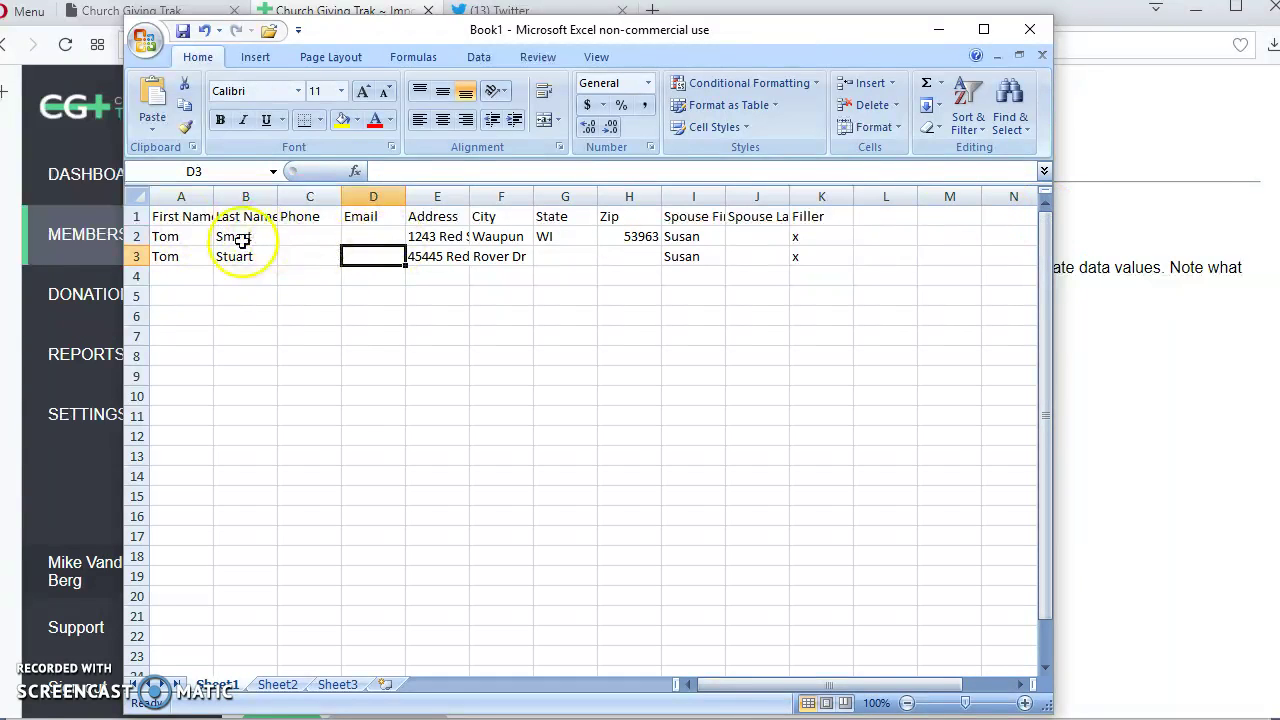
pyautogui.moveTo(637, 47); pyautogui.dragTo(848, 635)
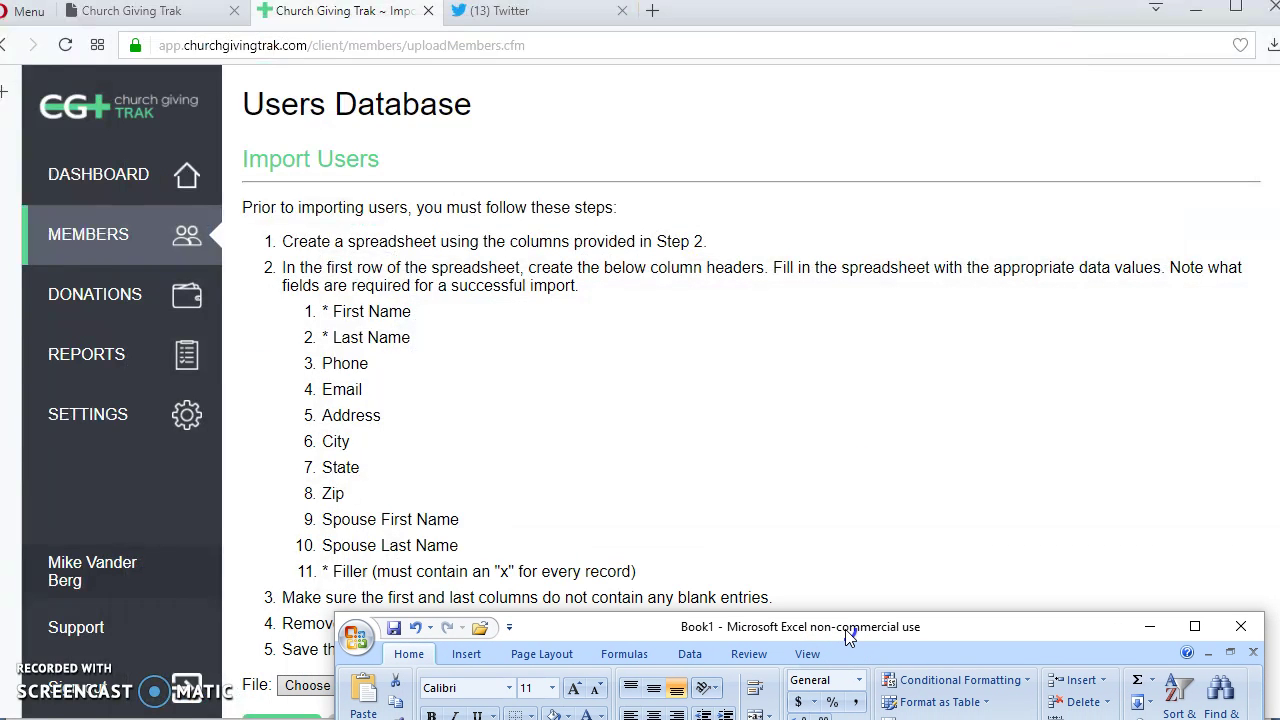
# Move Excel back over the page and delete the header row 1.
pyautogui.moveTo(845, 629); pyautogui.dragTo(690, 68)
pyautogui.click(228, 253)
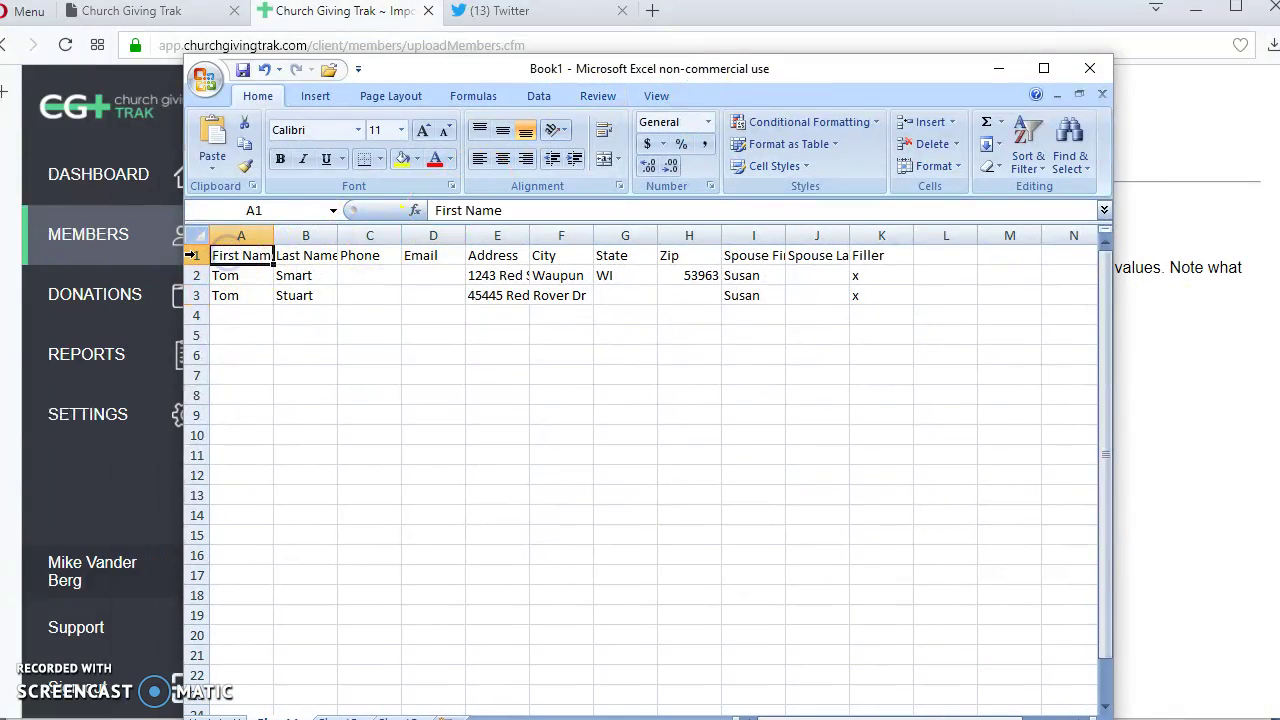
pyautogui.click(194, 255)
pyautogui.rightClick(194, 256)
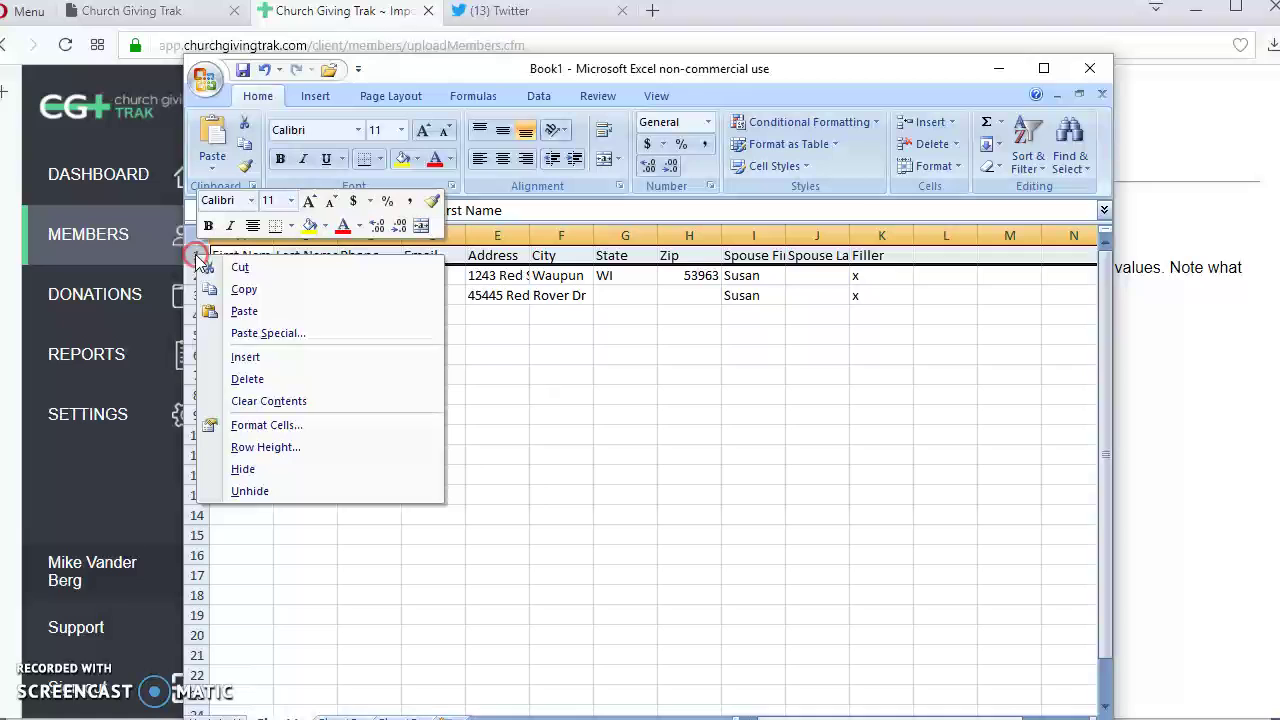
pyautogui.click(284, 380)
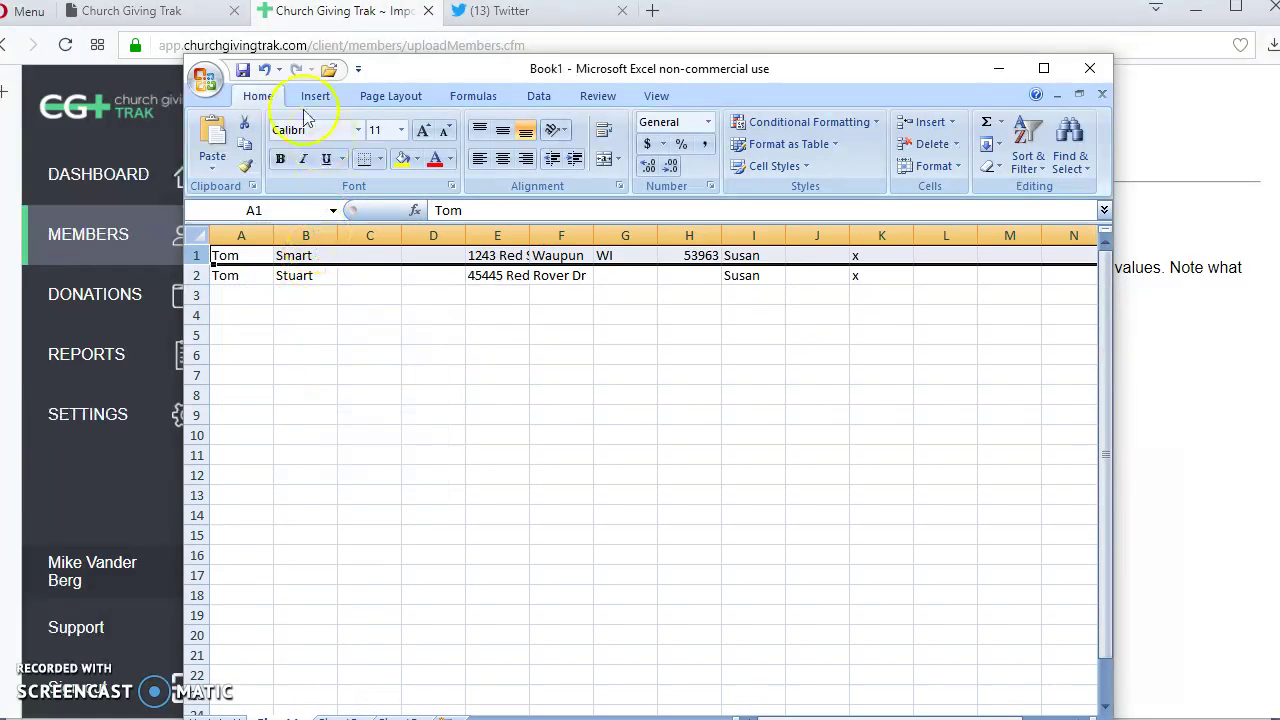
pyautogui.click(205, 78)
# Save the workbook as an Excel 97-2003 file named CGT Data on the Desktop.
pyautogui.moveTo(255, 255)
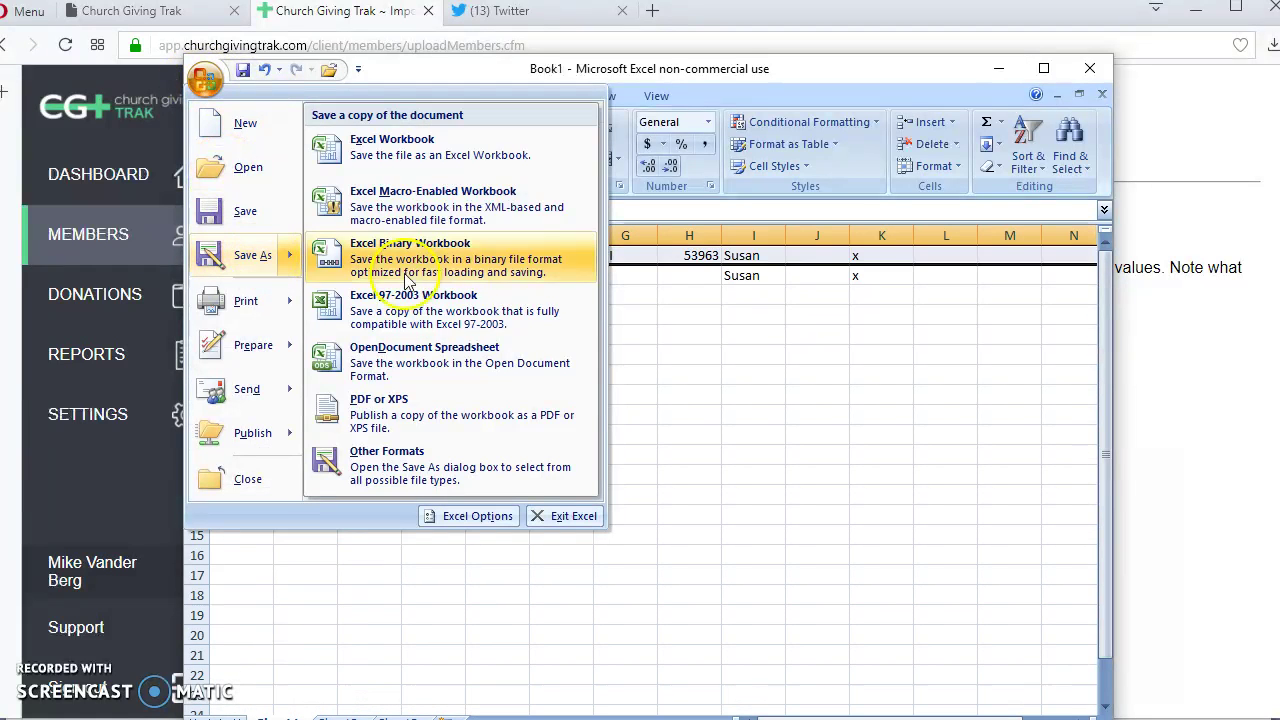
pyautogui.click(462, 310)
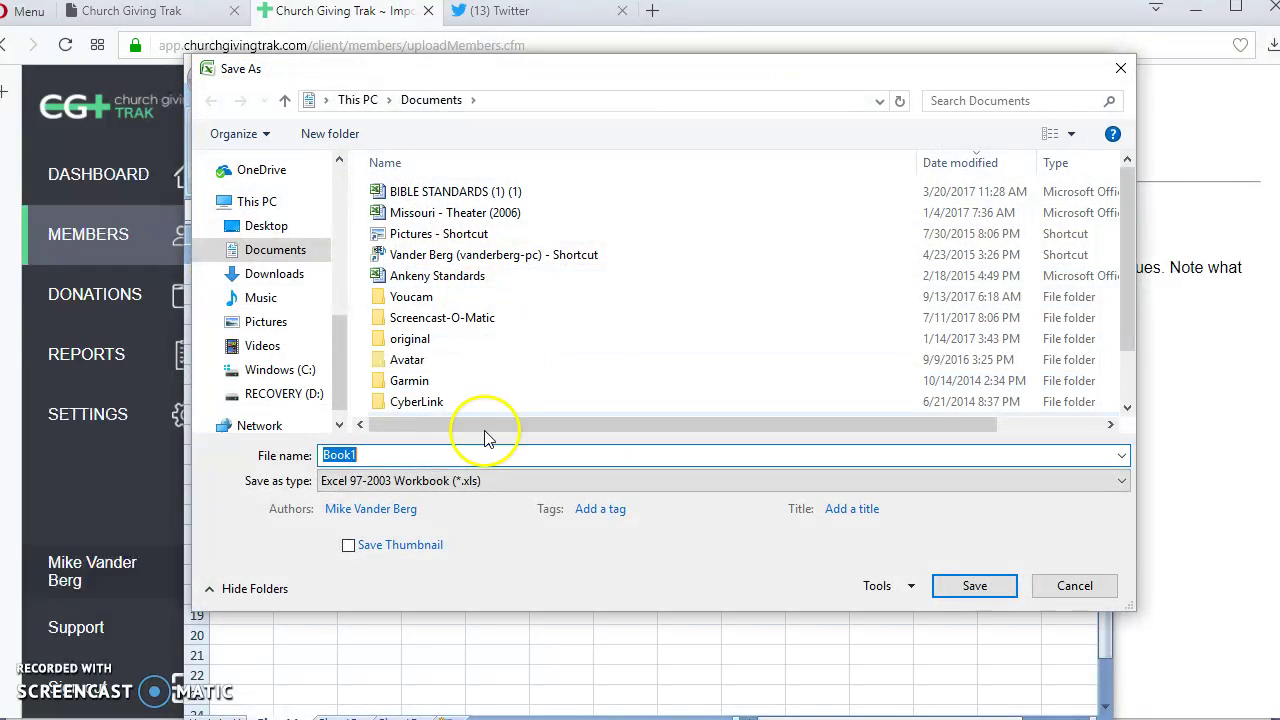
pyautogui.click(265, 224)
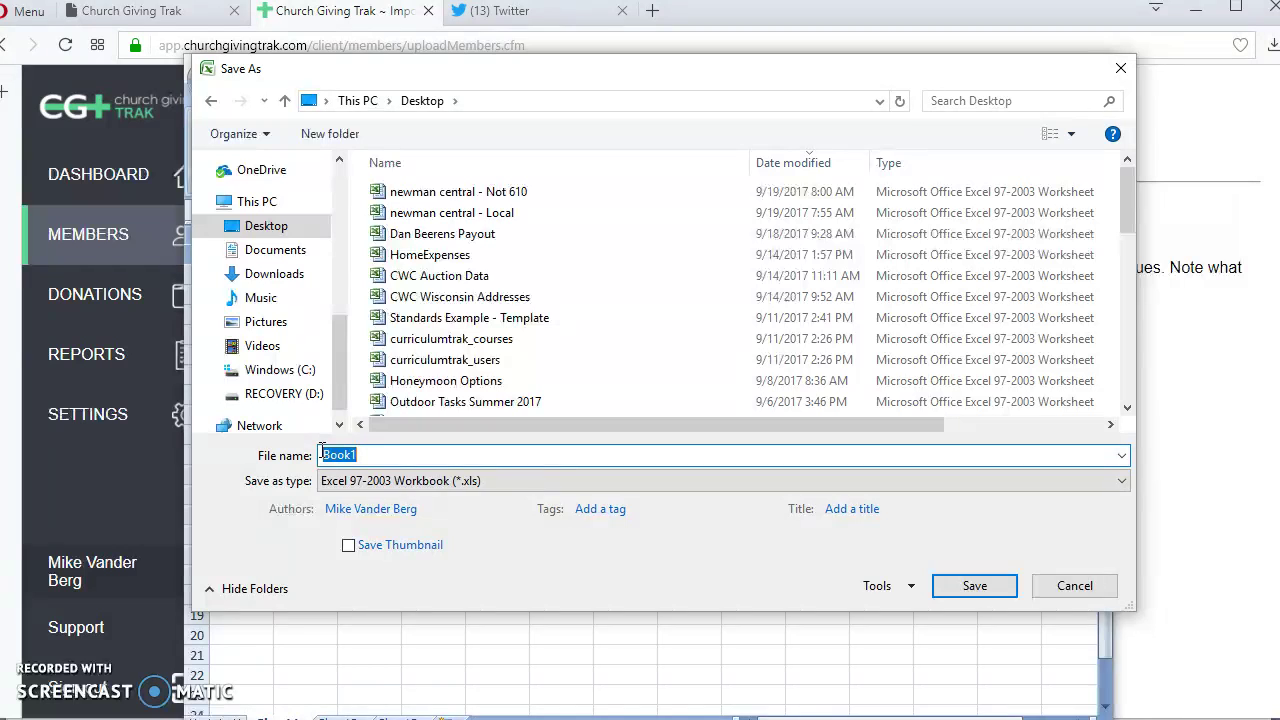
pyautogui.write('CGT Data')
pyautogui.press('Return')
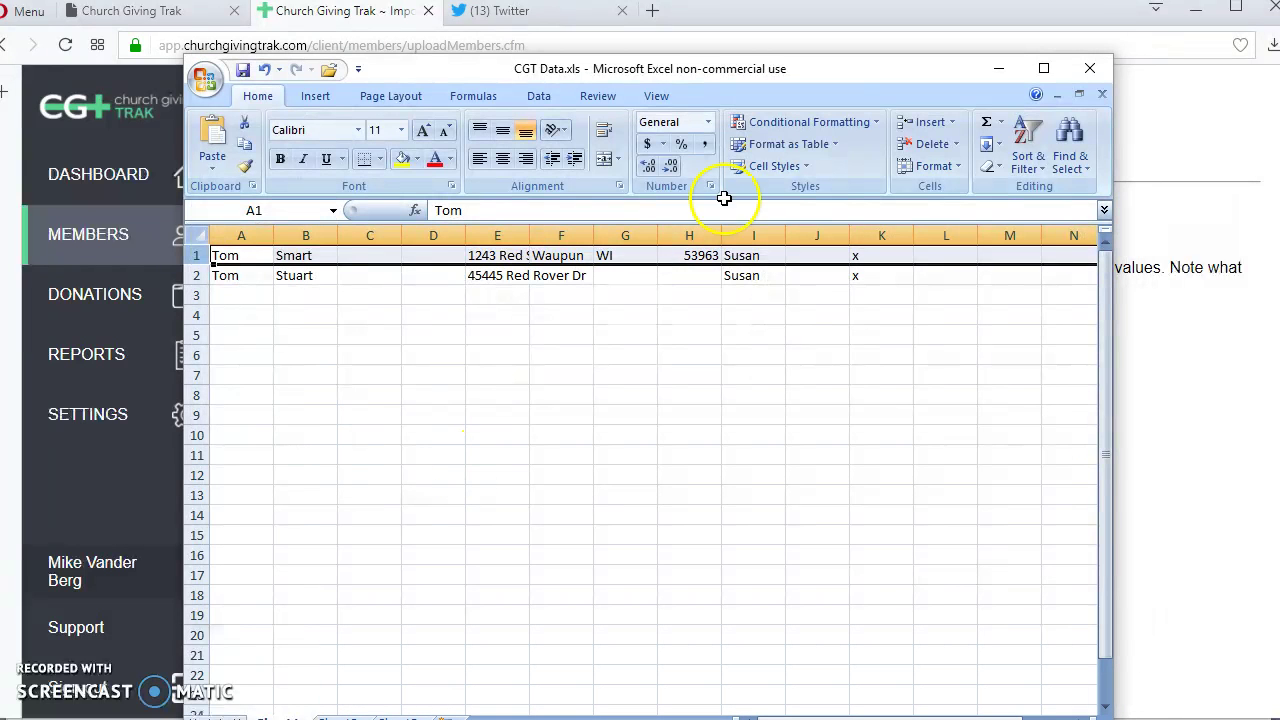
# Import CGT Data.xls from the Desktop through the browser's member upload page.
pyautogui.click(894, 18)
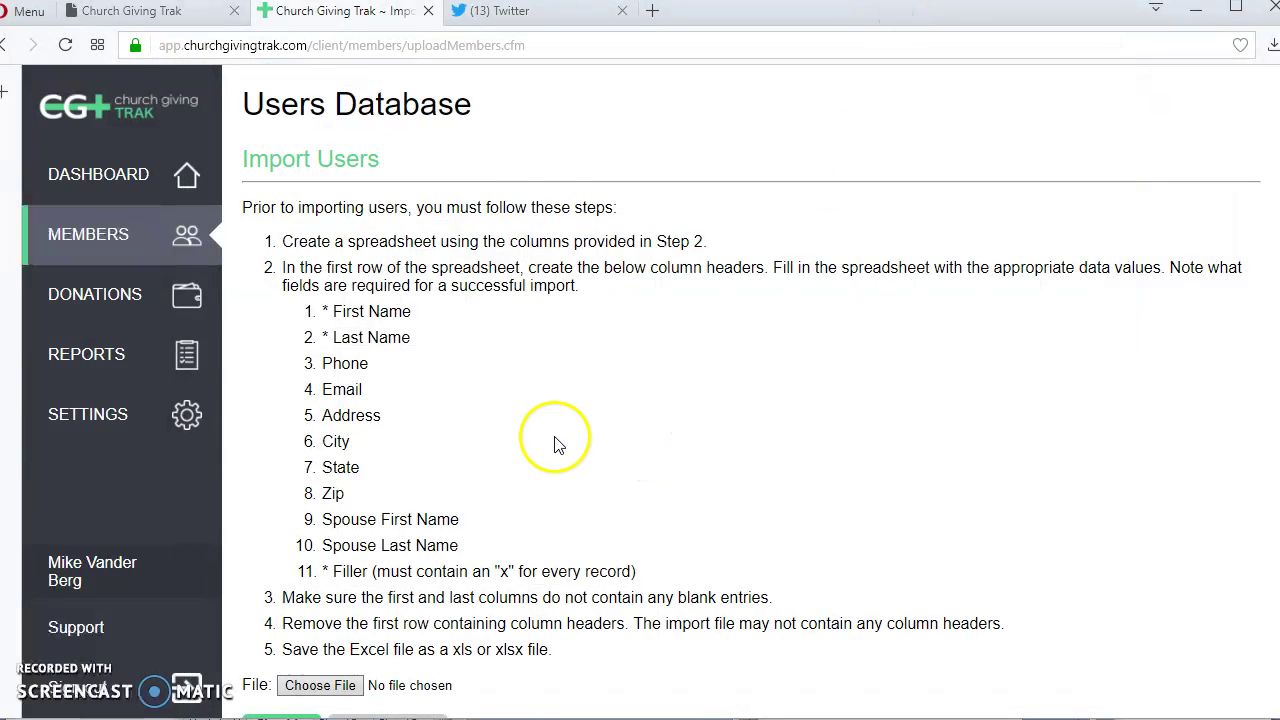
pyautogui.scroll(-1, 500, 500)
pyautogui.click(333, 645)
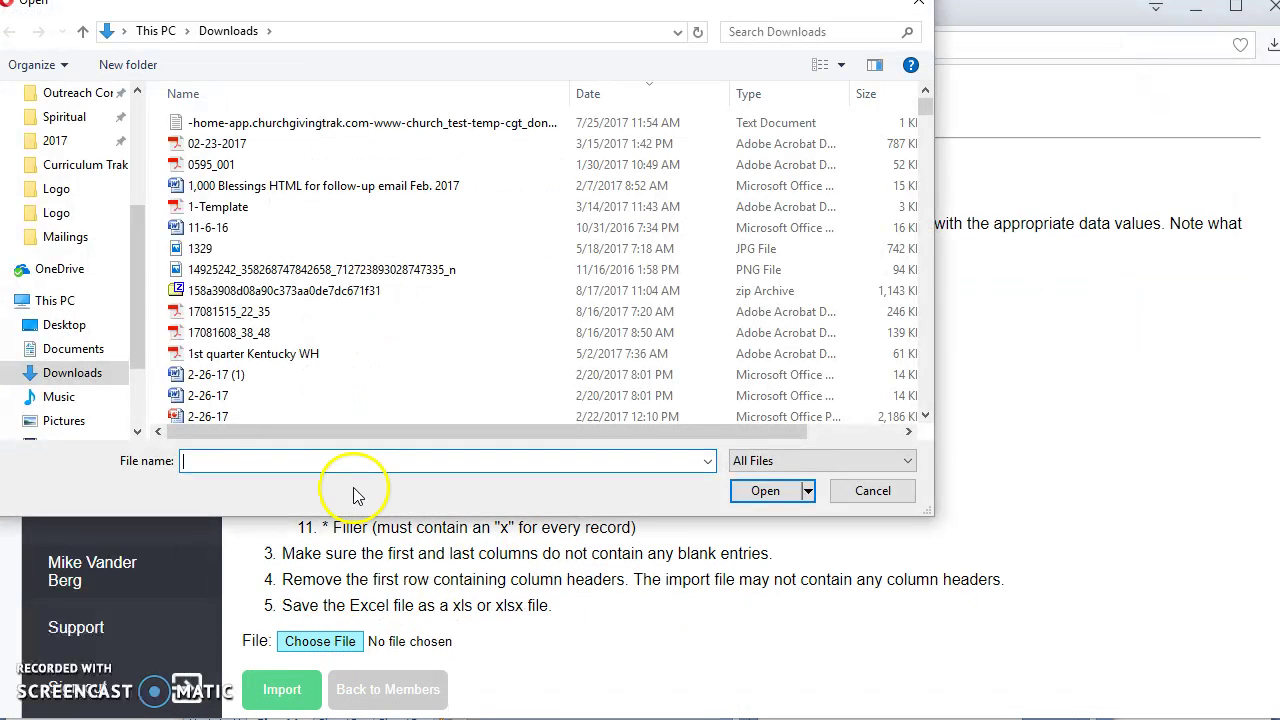
pyautogui.moveTo(137, 282)
pyautogui.mouseDown()
pyautogui.moveTo(134, 243)
pyautogui.moveTo(136, 295)
pyautogui.mouseUp()
pyautogui.click(58, 300)
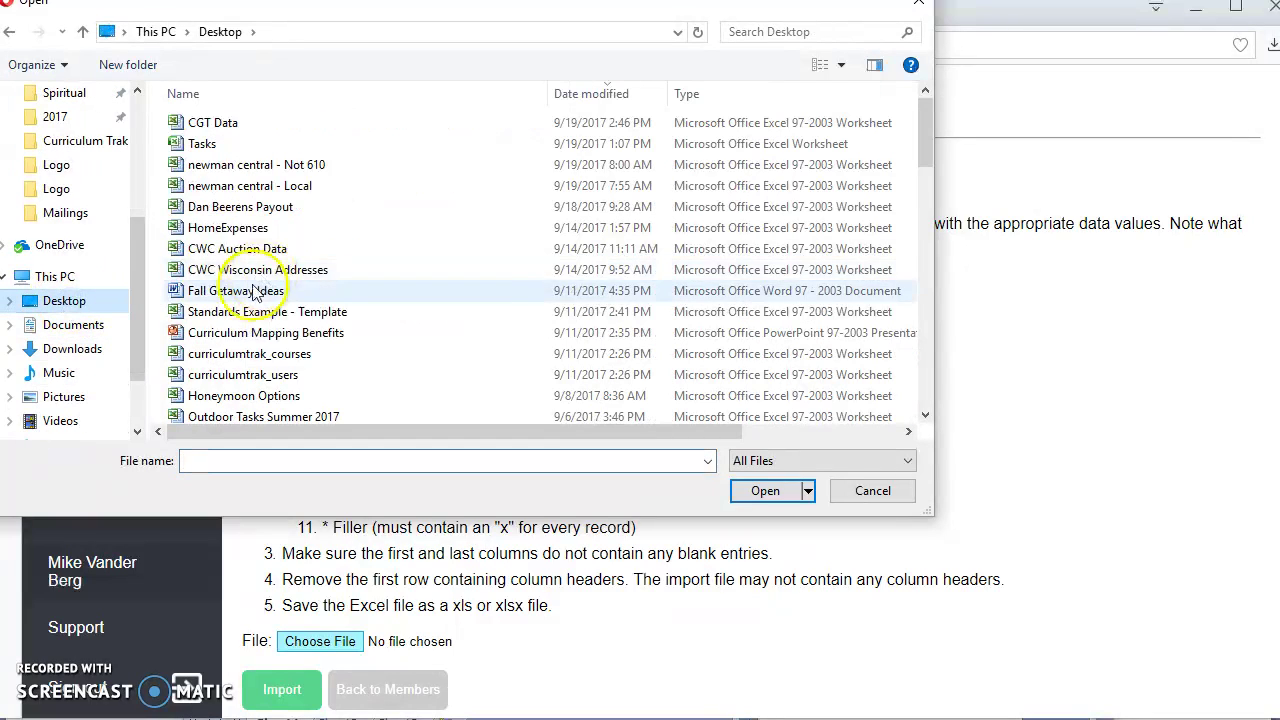
pyautogui.doubleClick(212, 124)
pyautogui.click(284, 692)
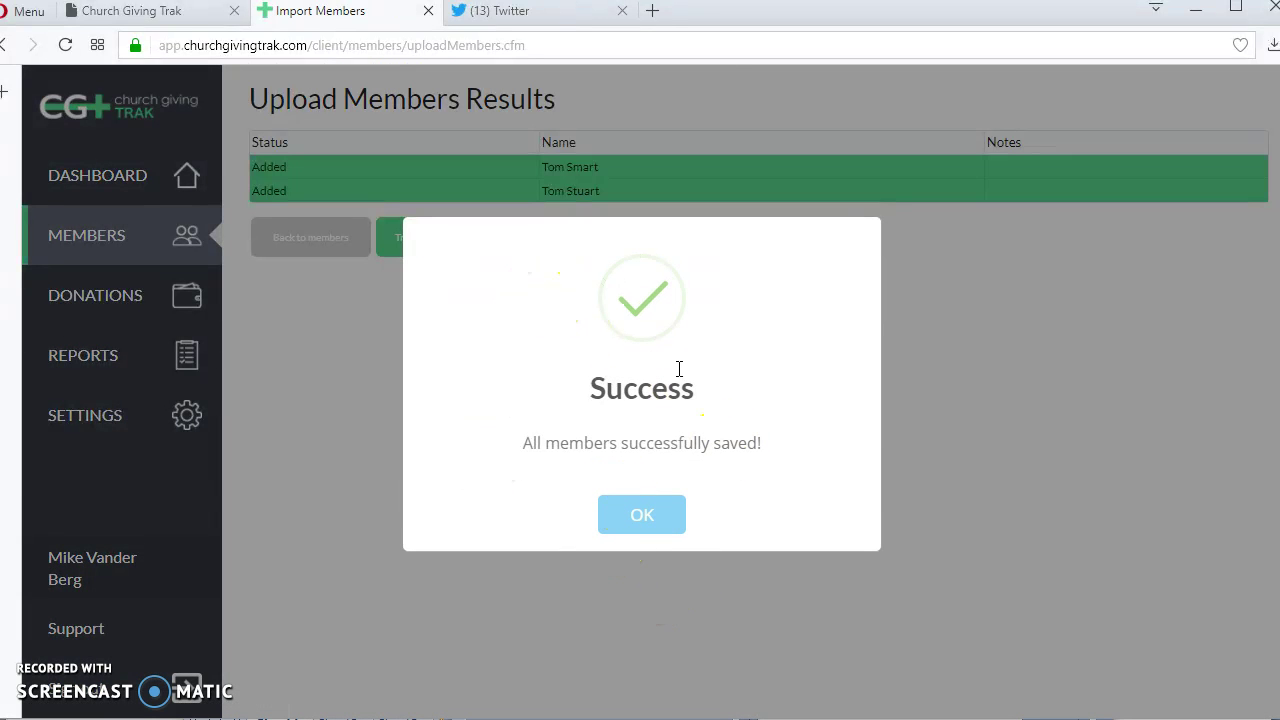
# Dismiss the success message and search the Members list by the members' shared first name.
pyautogui.click(644, 520)
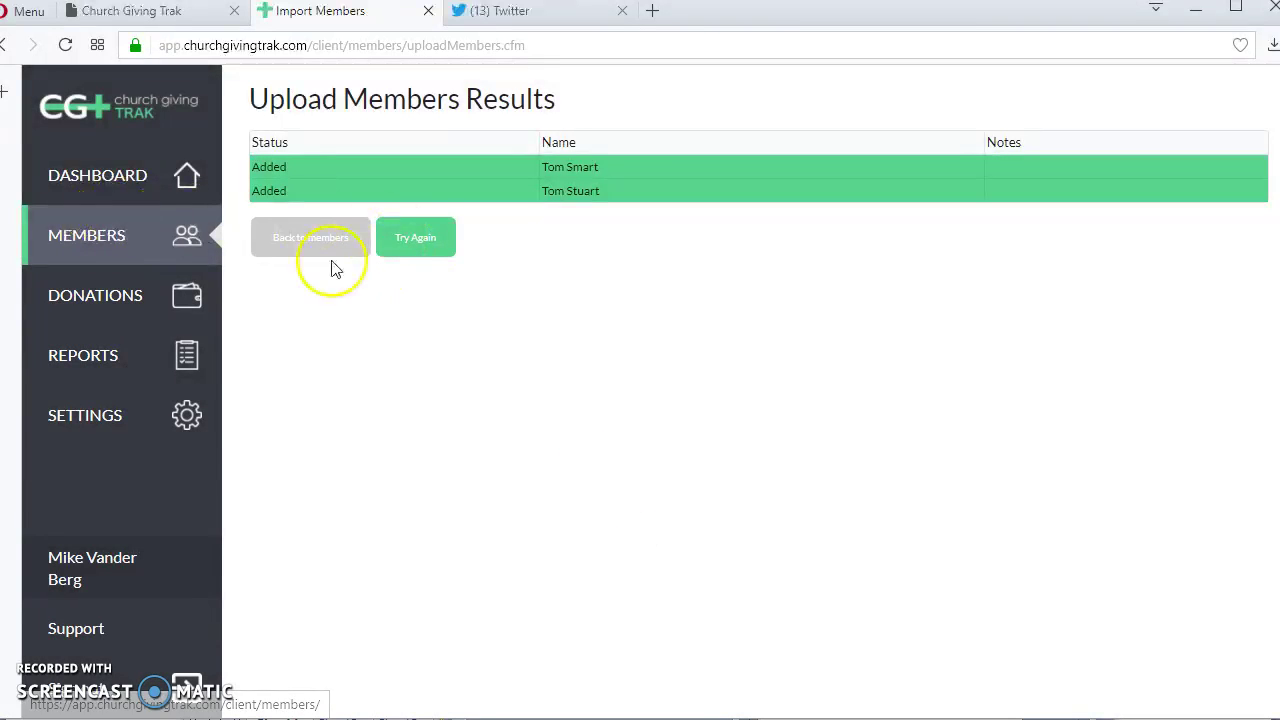
pyautogui.click(106, 233)
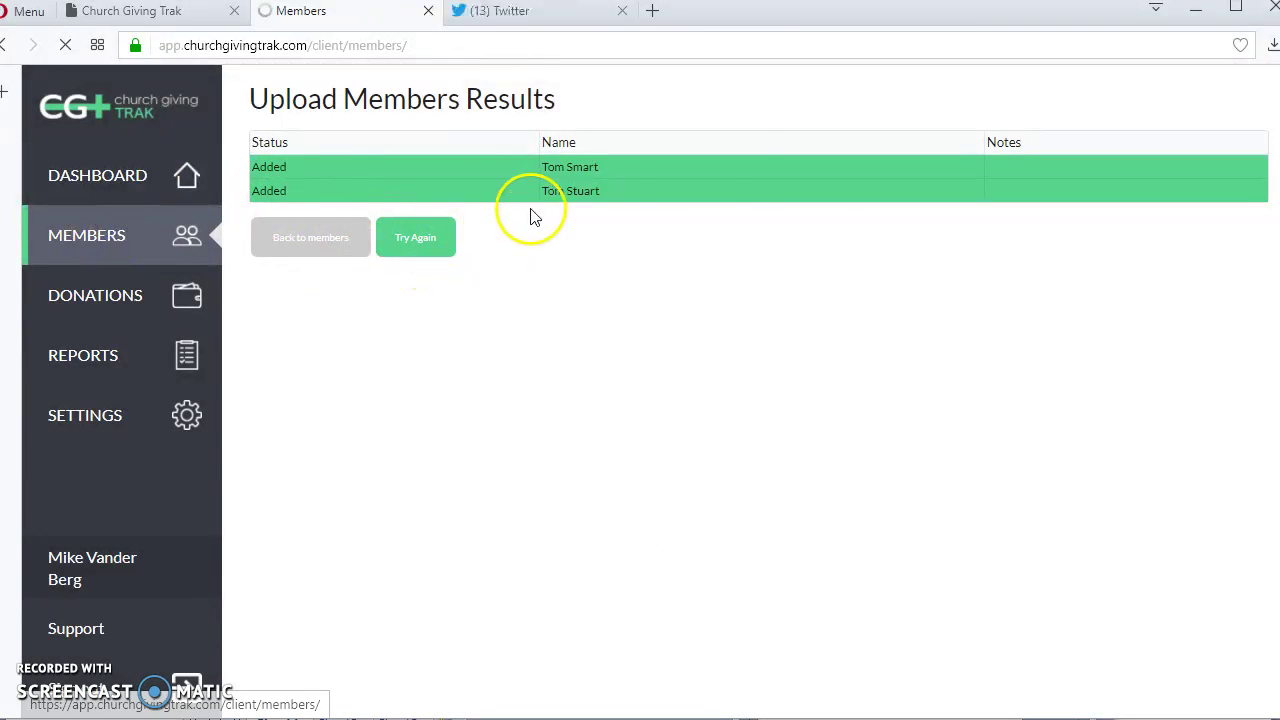
pyautogui.write('tom')
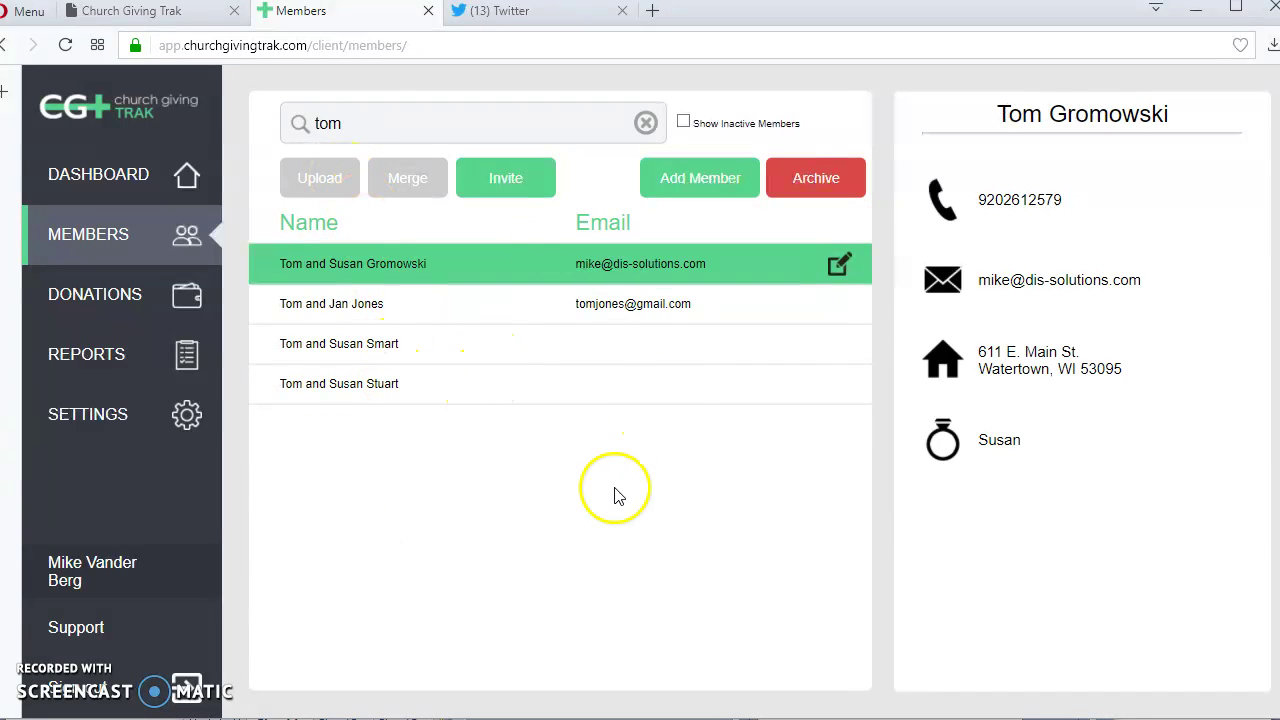
# Bring up the CGT Data spreadsheet for comparison, then return to the browser's member list.
pyautogui.moveTo(865, 719)
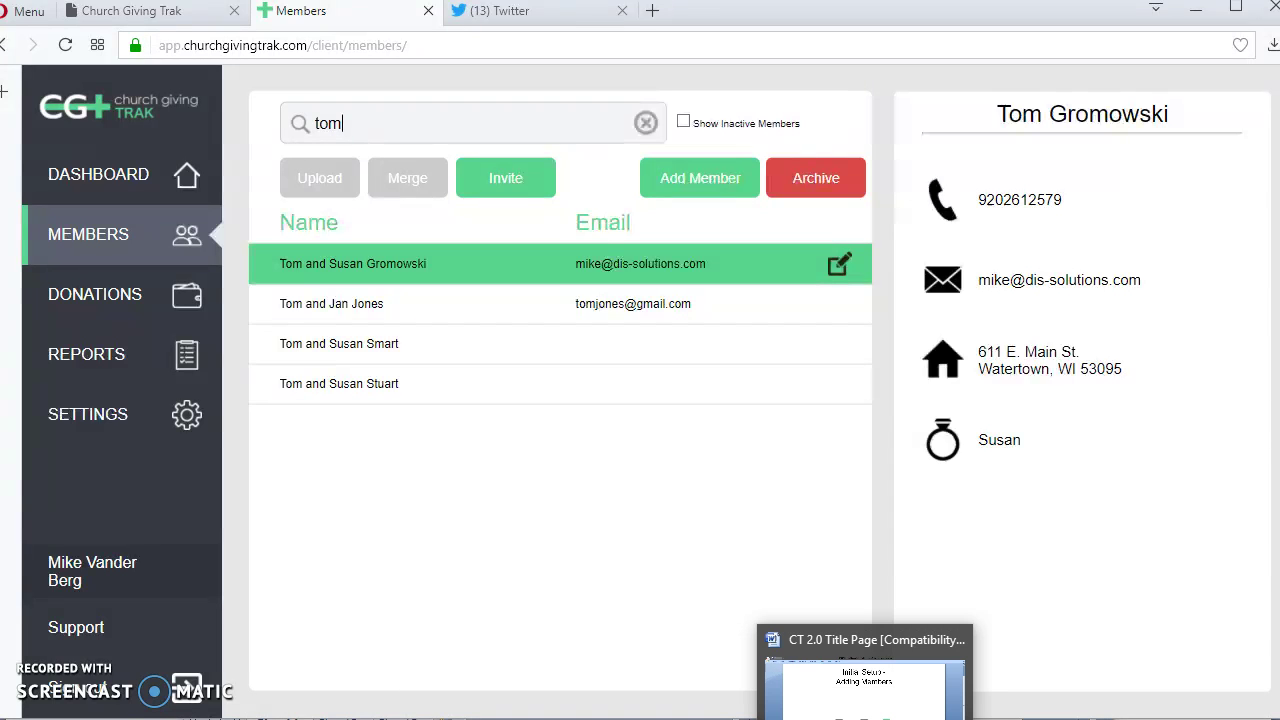
pyautogui.moveTo(815, 719)
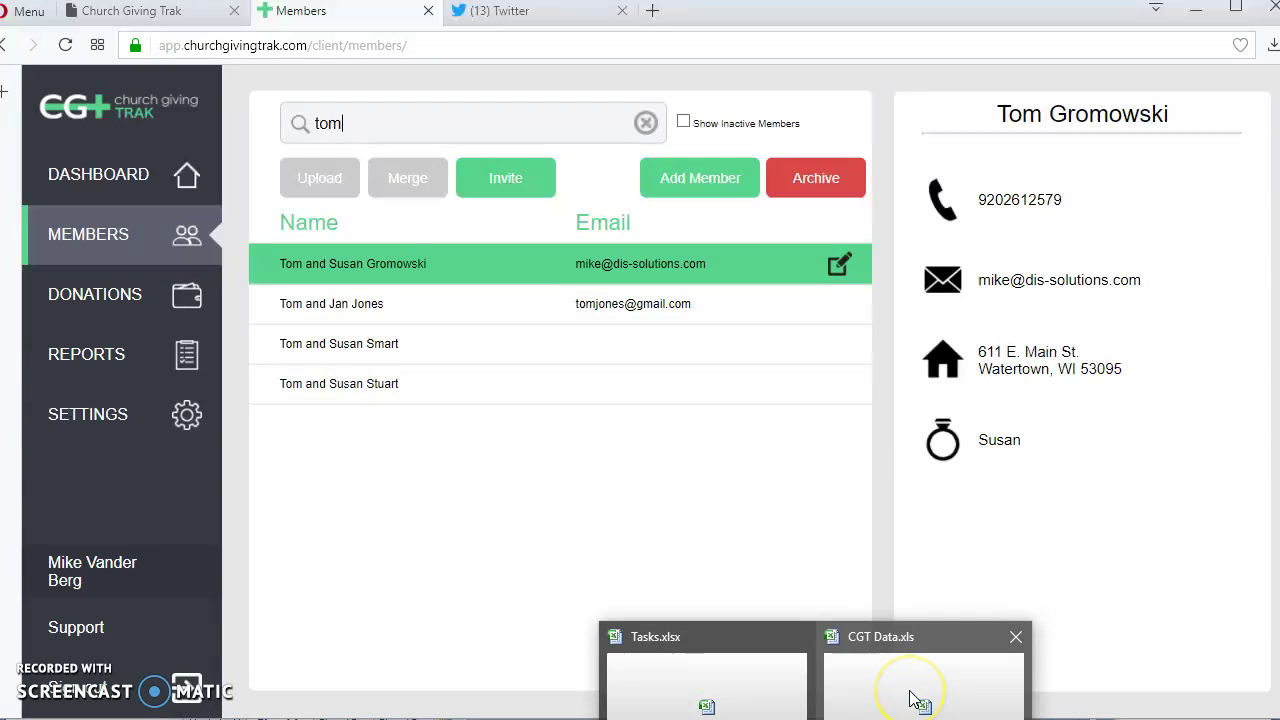
pyautogui.click(912, 698)
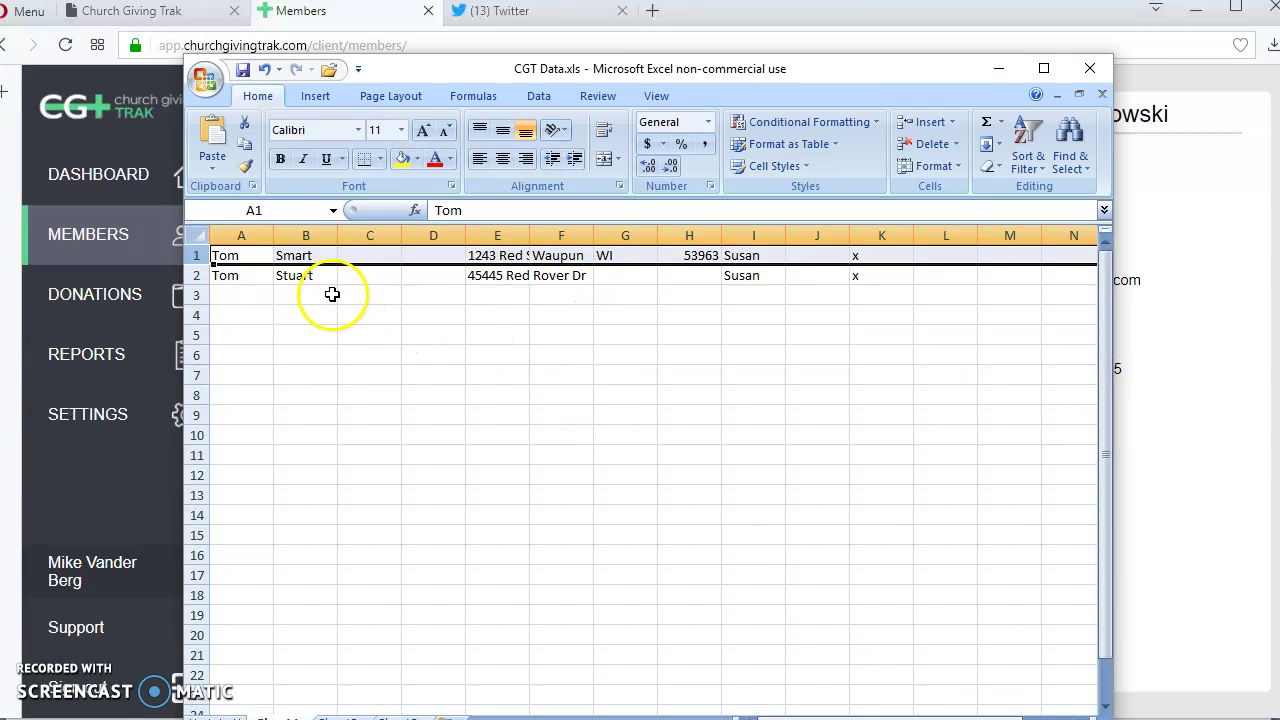
pyautogui.click(1200, 347)
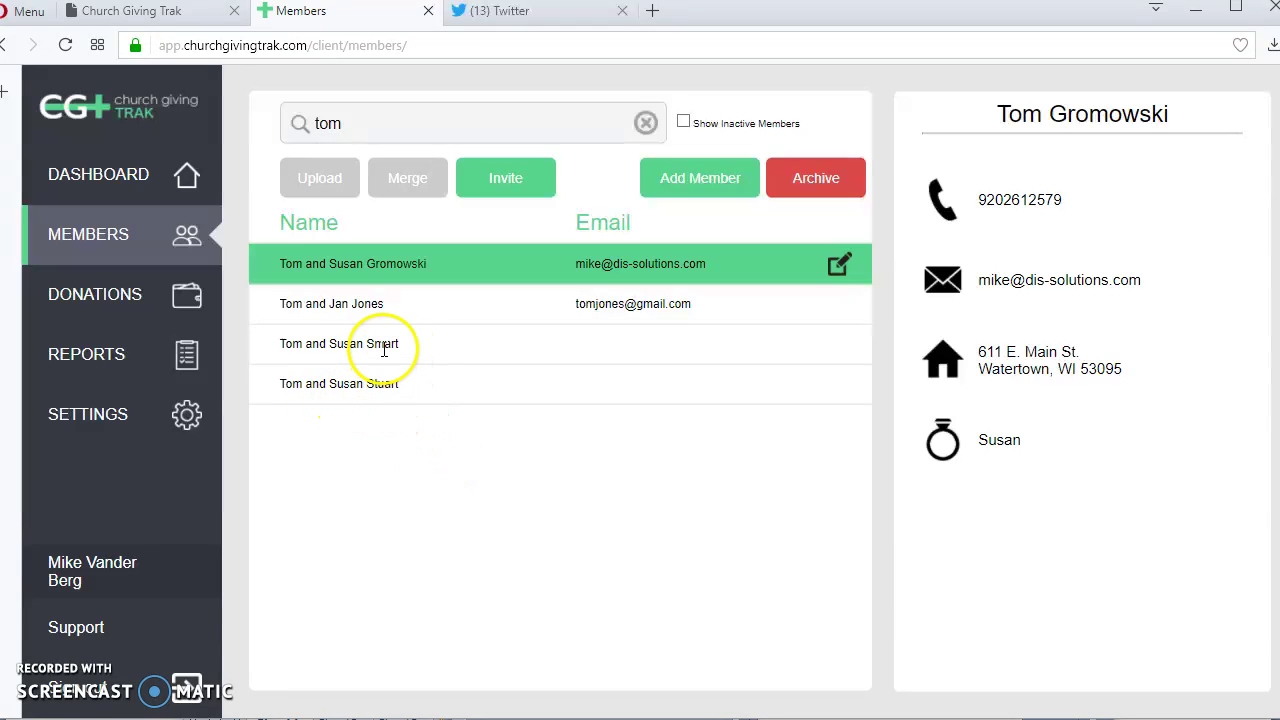
# View each imported member's record, ending on the first member's address and spouse details.
pyautogui.moveTo(377, 353); pyautogui.dragTo(443, 409)
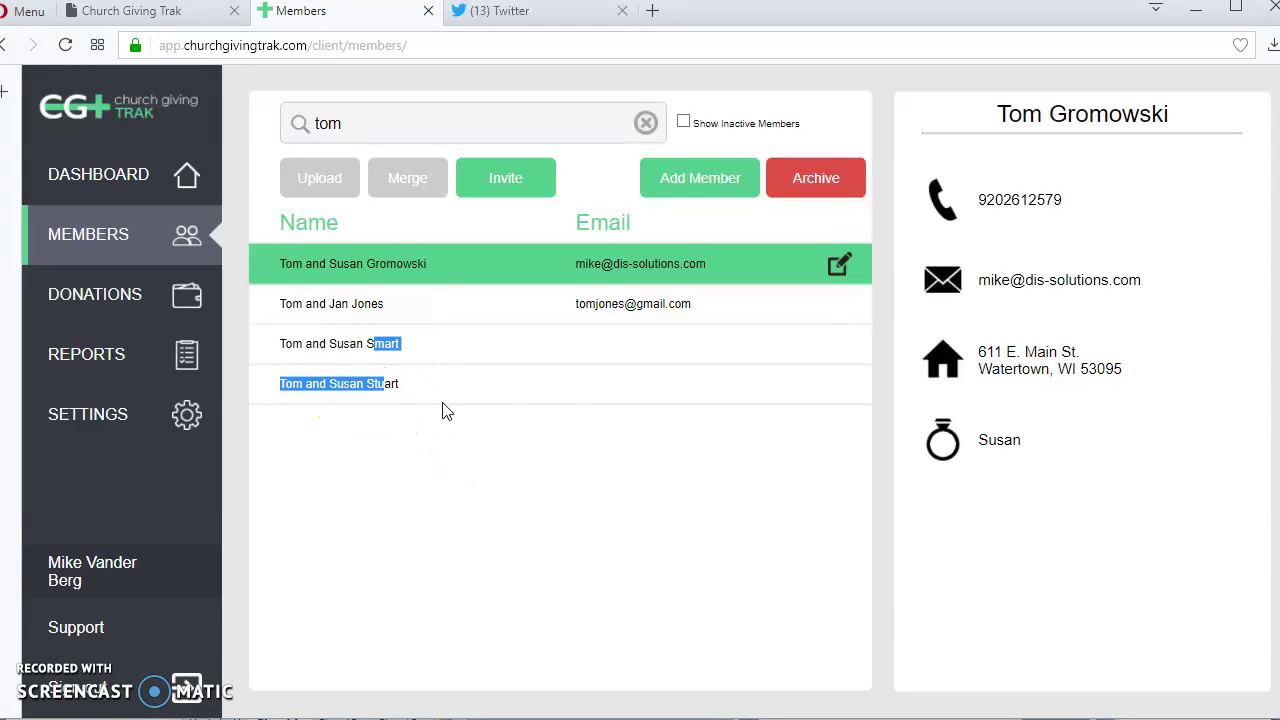
pyautogui.click(332, 345)
pyautogui.click(332, 381)
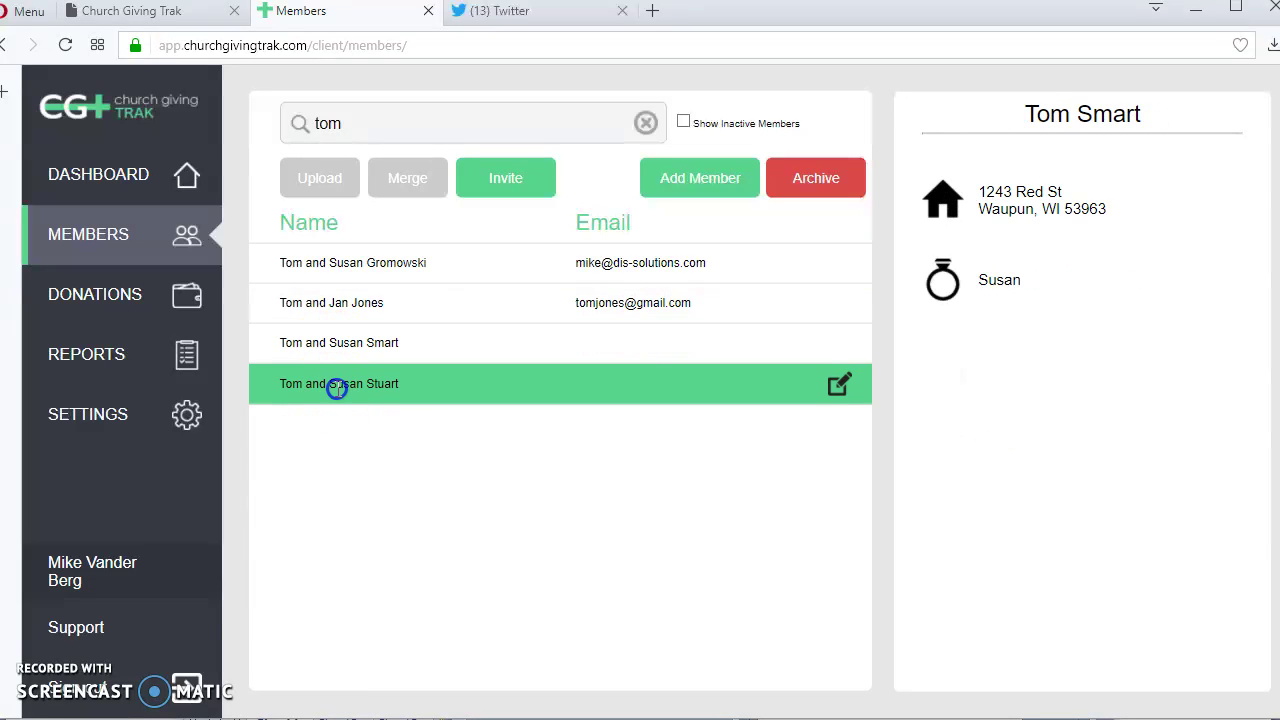
pyautogui.click(380, 343)
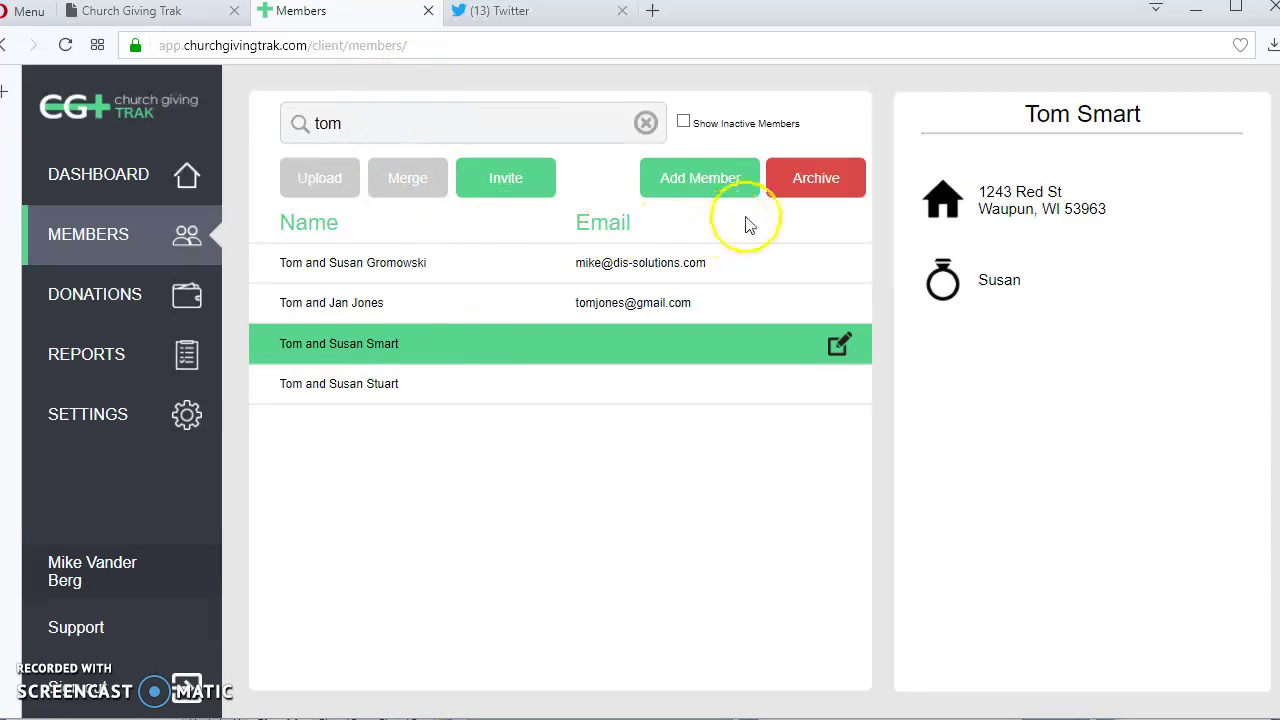